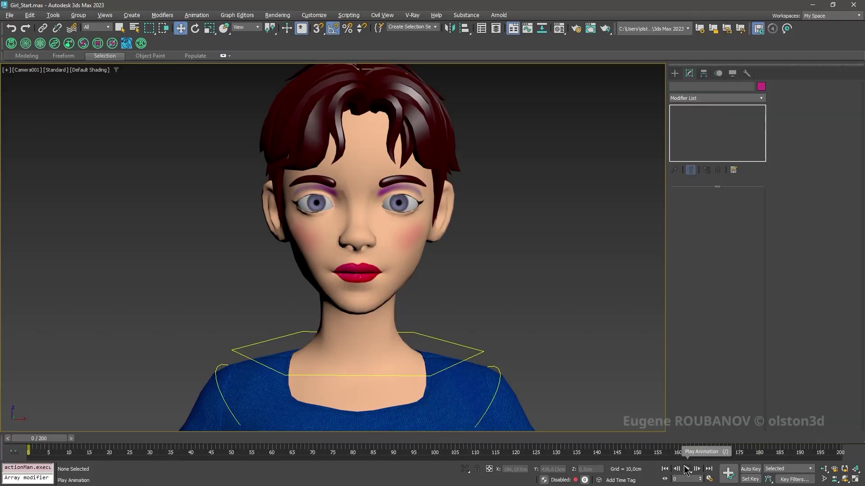
Step: Play the rigged girl head's facial animation preview from the time controls
{"action": "left_click", "coordinate": [685, 469]}
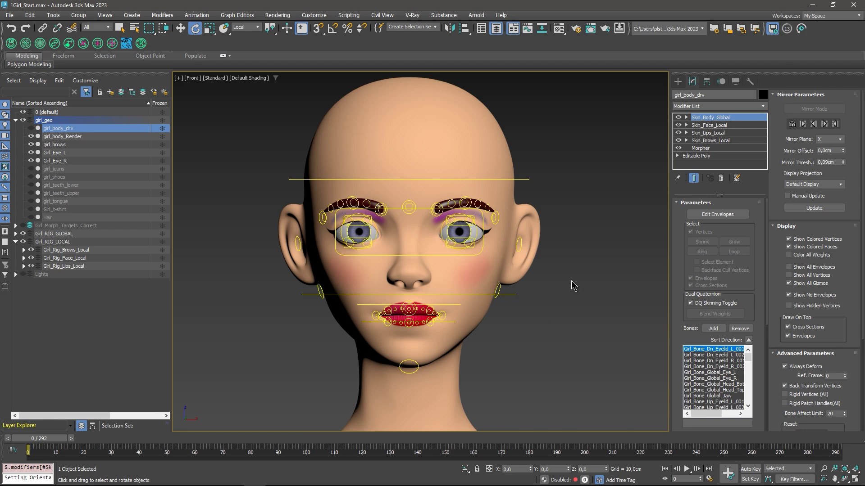
{"action": "middle_click_drag", "start_coordinate": [565, 251], "coordinate": [563, 287]}
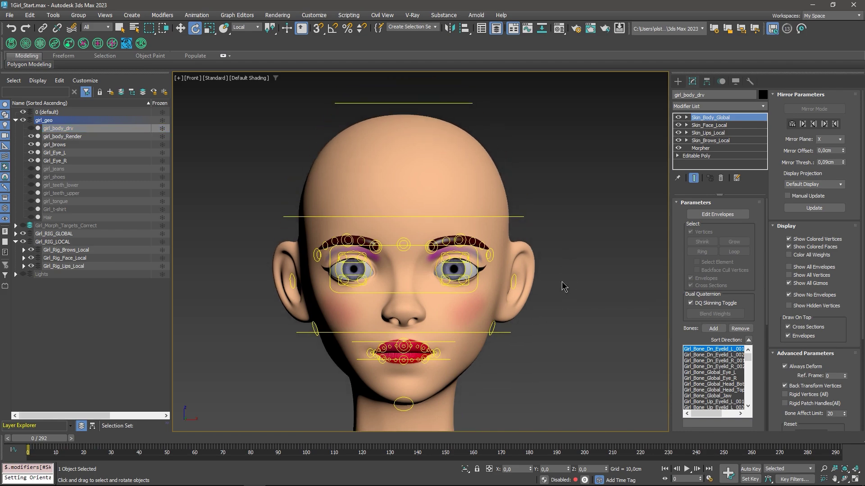
{"action": "left_click", "coordinate": [457, 103]}
{"action": "left_click_drag", "start_coordinate": [437, 314], "coordinate": [440, 331]}
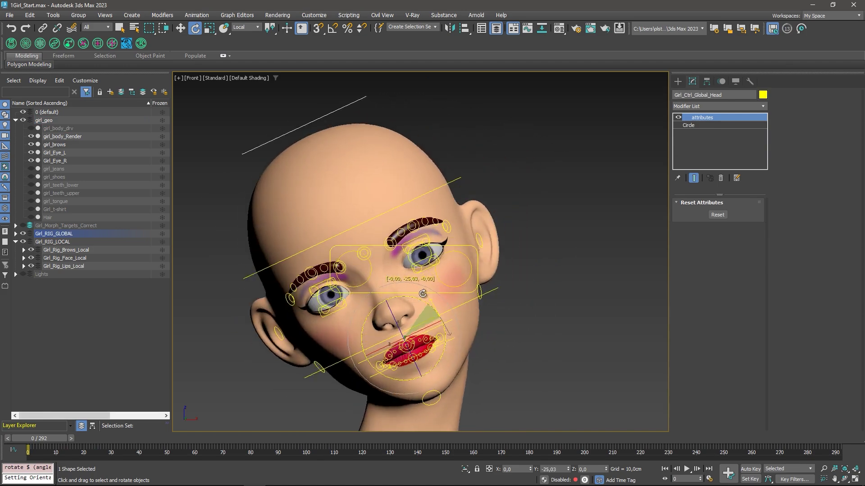
{"action": "right_click", "coordinate": [504, 279]}
{"action": "left_click", "coordinate": [478, 289]}
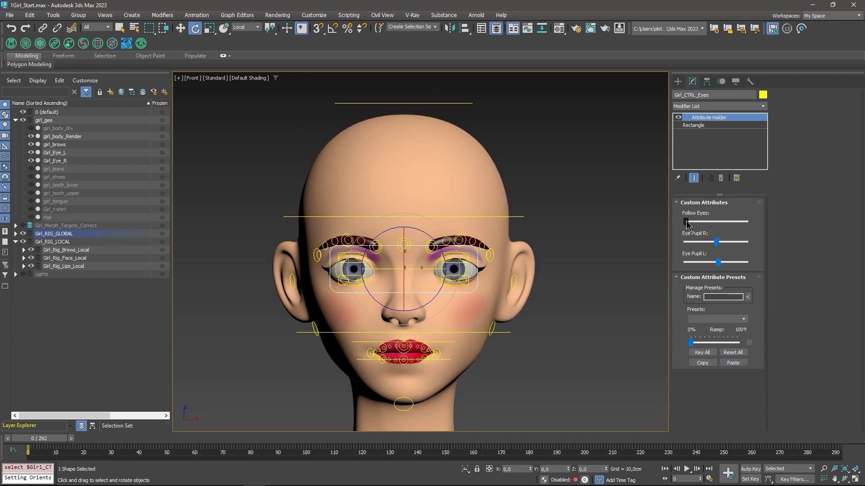
{"action": "left_click", "coordinate": [460, 102]}
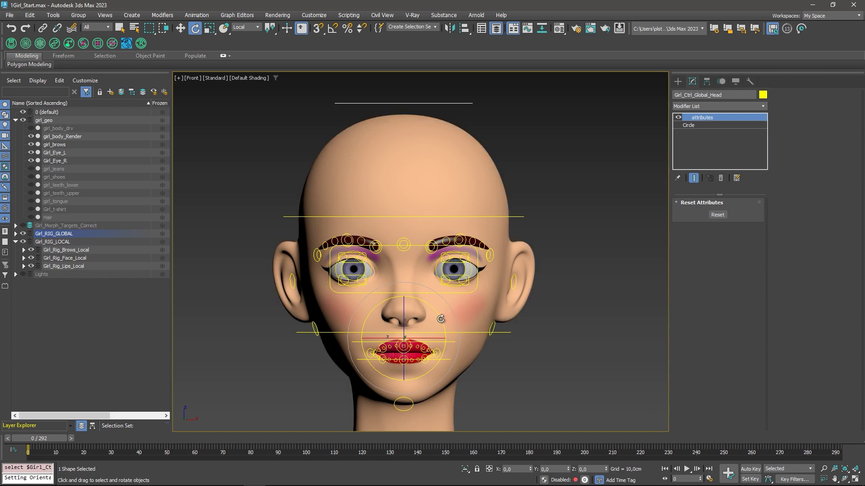
{"action": "left_click_drag", "start_coordinate": [441, 319], "coordinate": [431, 294]}
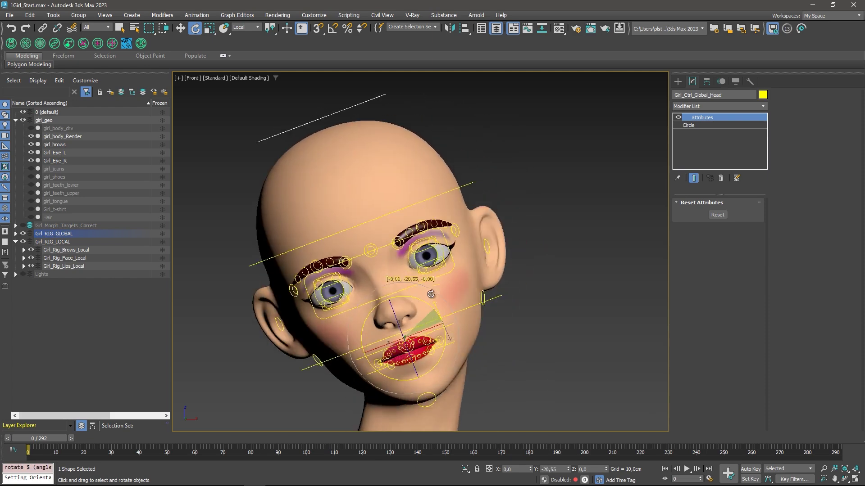
{"action": "left_click_drag", "start_coordinate": [430, 294], "coordinate": [446, 310]}
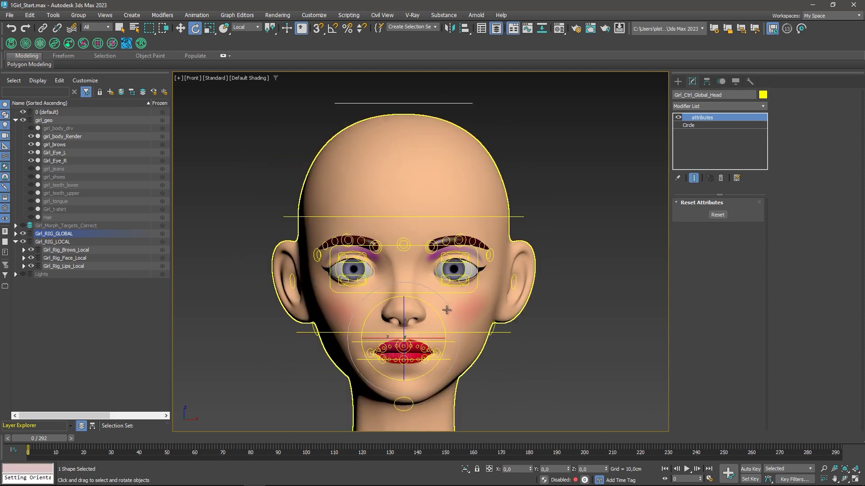
{"action": "middle_click_drag", "start_coordinate": [469, 348], "coordinate": [417, 342], "text": "alt"}
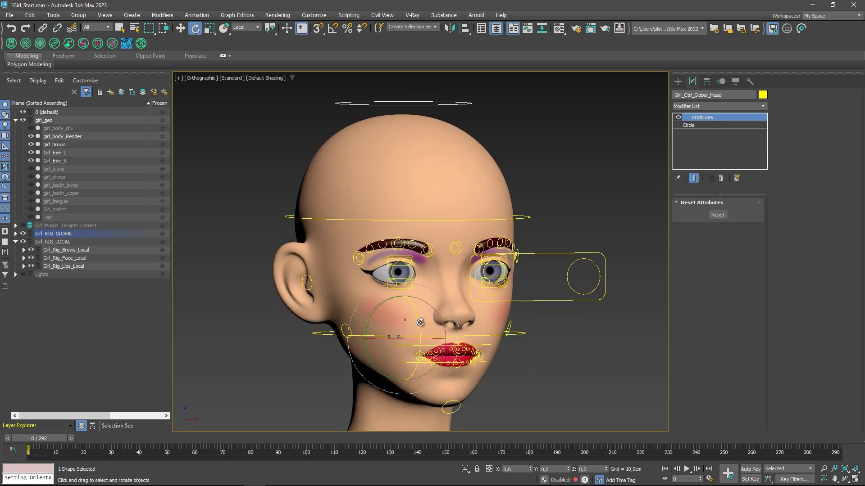
{"action": "left_click_drag", "start_coordinate": [420, 323], "coordinate": [424, 340]}
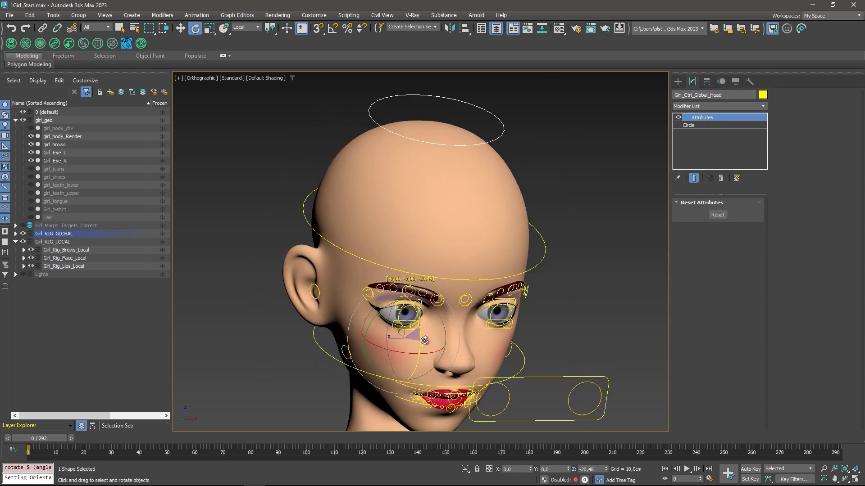
{"action": "key", "text": "shift+z"}
{"action": "key", "text": "ctrl+z"}
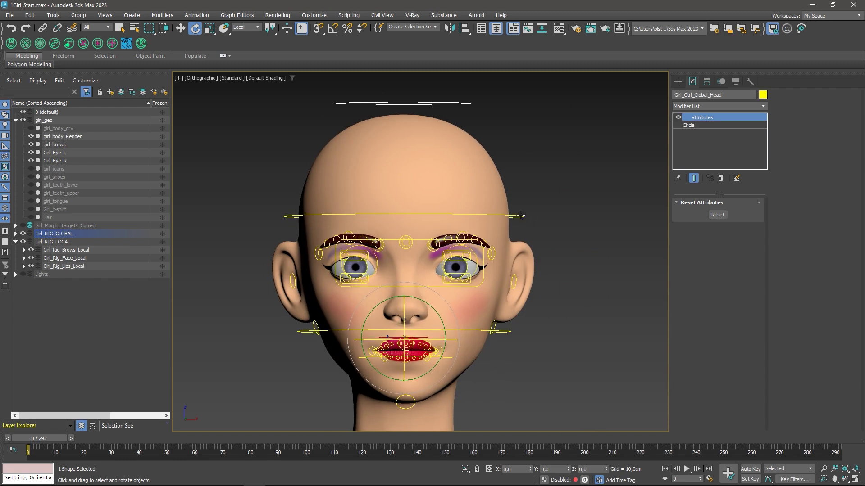
{"action": "left_click", "coordinate": [521, 216]}
{"action": "mouse_move", "coordinate": [429, 264]}
{"action": "left_mouse_down"}
{"action": "mouse_move", "coordinate": [426, 254]}
{"action": "mouse_move", "coordinate": [429, 277]}
{"action": "left_mouse_up"}
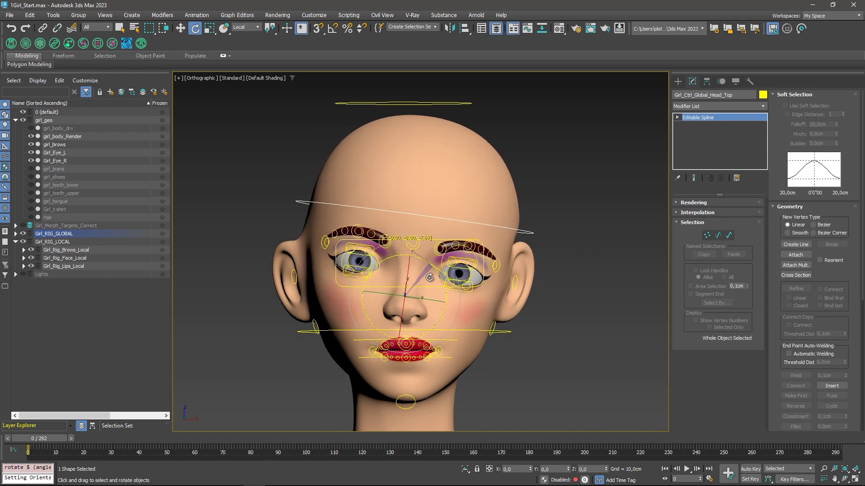
{"action": "right_click", "coordinate": [430, 277]}
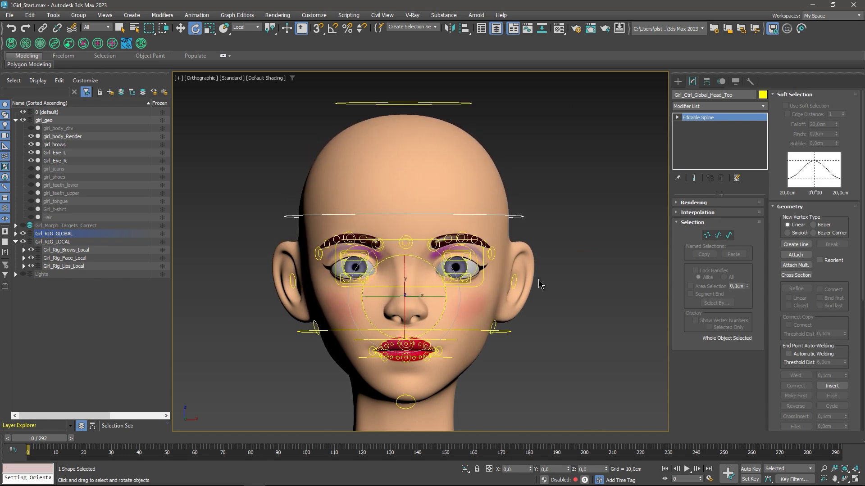
{"action": "left_click", "coordinate": [516, 280]}
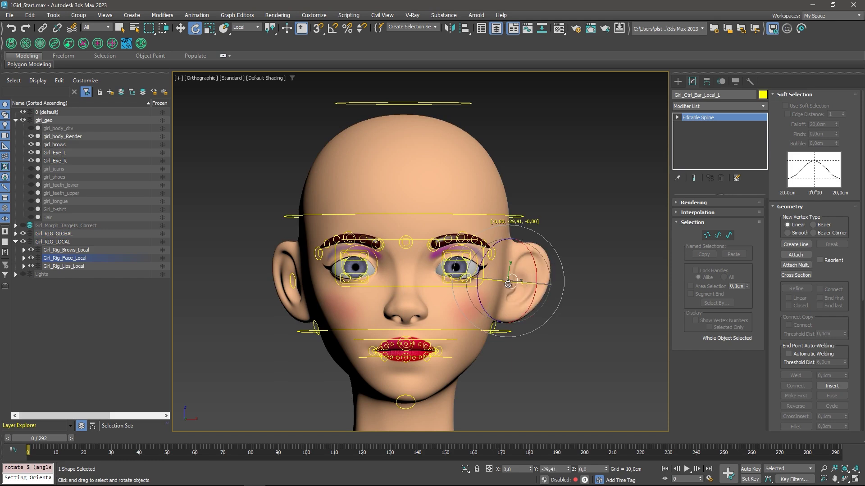
{"action": "right_click", "coordinate": [577, 272]}
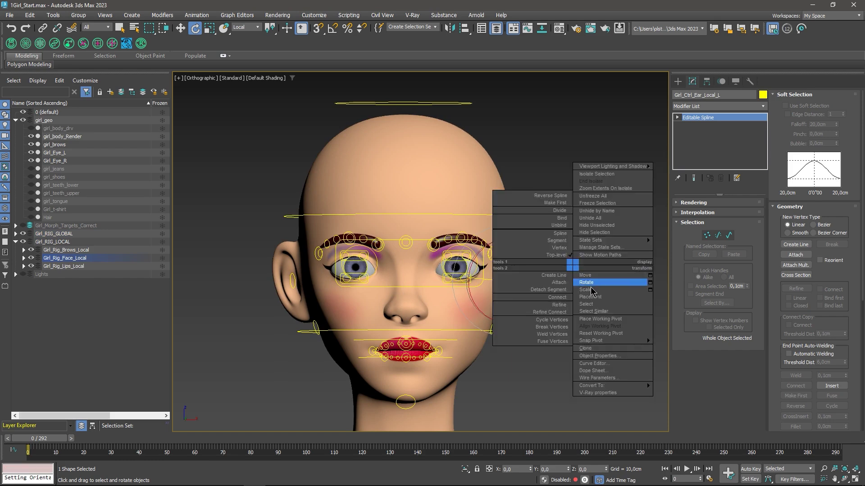
{"action": "left_click", "coordinate": [592, 295]}
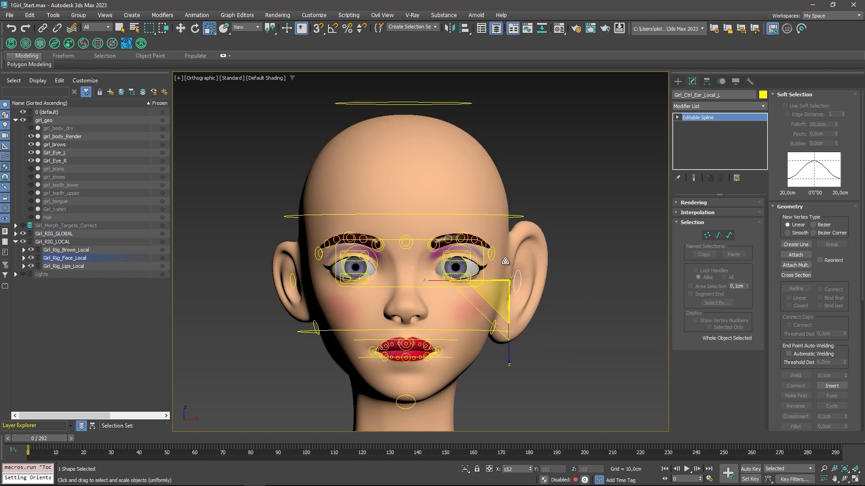
{"action": "left_click", "coordinate": [453, 276]}
{"action": "key", "text": "w"}
{"action": "key", "text": "z"}
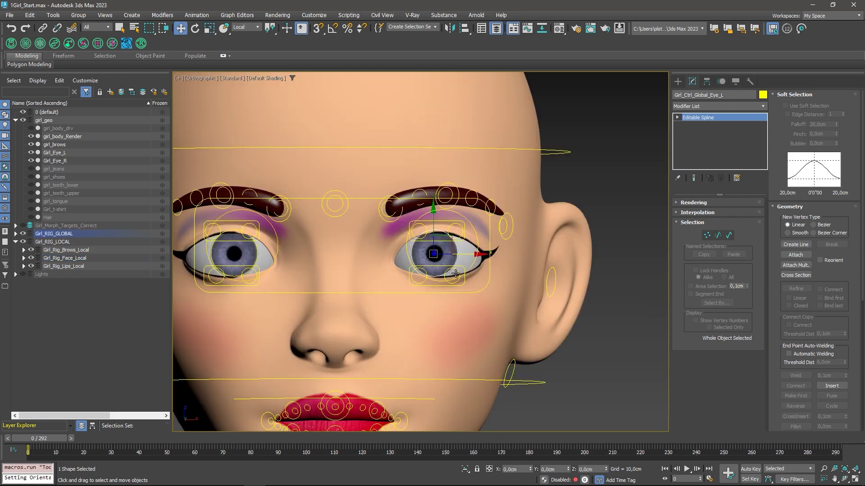
{"action": "mouse_move", "coordinate": [448, 237]}
{"action": "left_mouse_down"}
{"action": "mouse_move", "coordinate": [449, 266]}
{"action": "mouse_move", "coordinate": [490, 264]}
{"action": "left_mouse_up"}
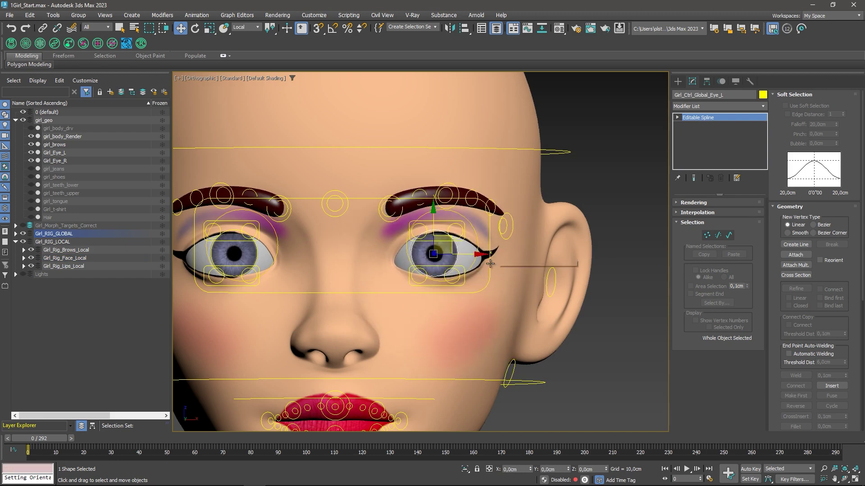
{"action": "key", "text": "e"}
{"action": "key", "text": "r"}
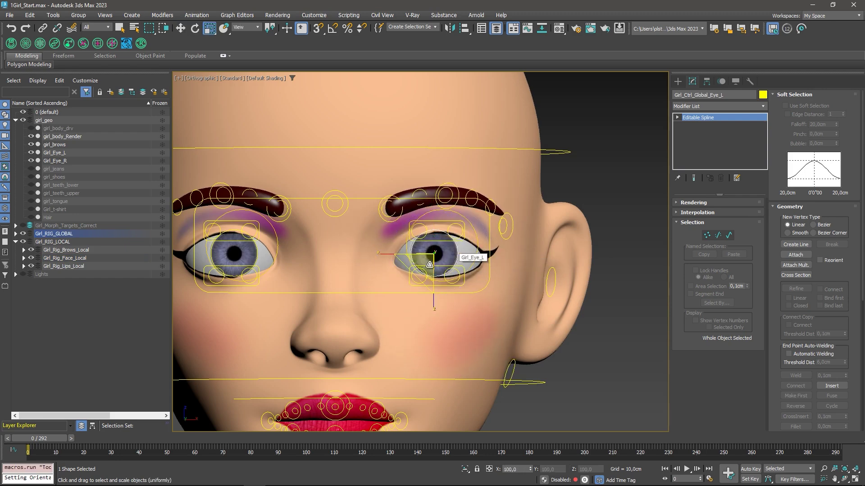
{"action": "left_click_drag", "start_coordinate": [439, 290], "coordinate": [428, 270]}
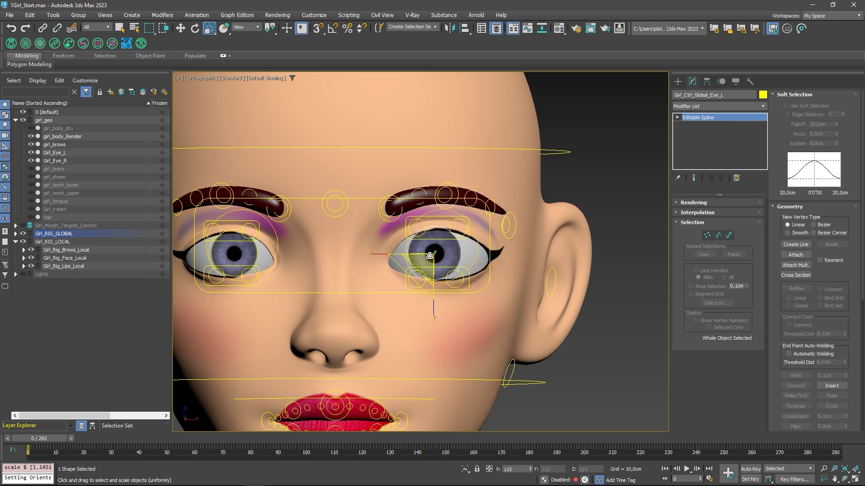
{"action": "scroll", "coordinate": [428, 271], "scroll_direction": "down", "scroll_amount": 3}
{"action": "middle_click_drag", "start_coordinate": [432, 270], "coordinate": [449, 255]}
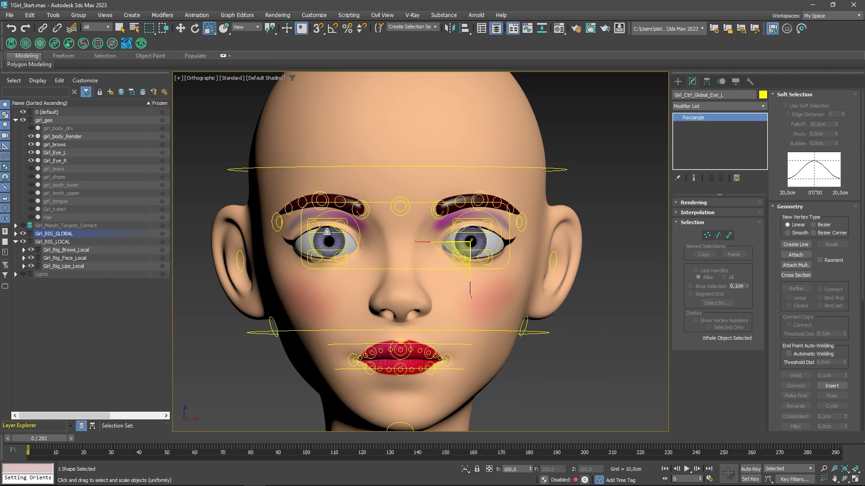
{"action": "left_click", "coordinate": [327, 232]}
{"action": "key", "text": "w"}
{"action": "left_click_drag", "start_coordinate": [329, 226], "coordinate": [335, 213]}
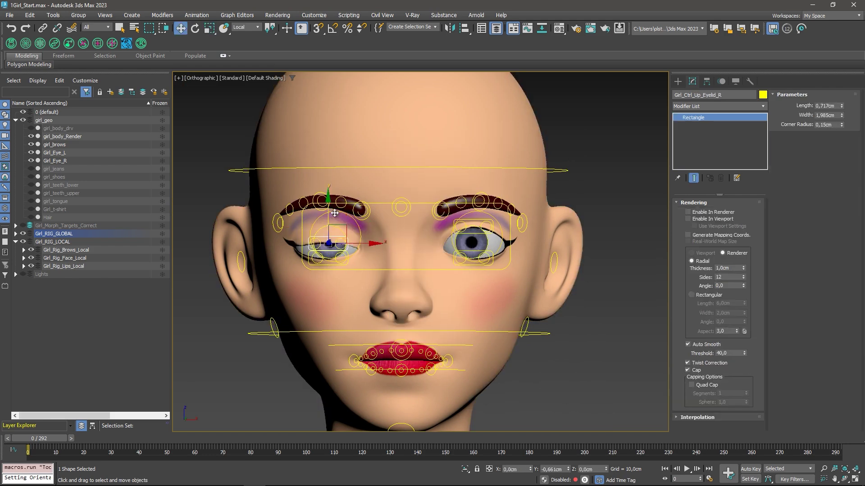
{"action": "key", "text": "ctrl+z"}
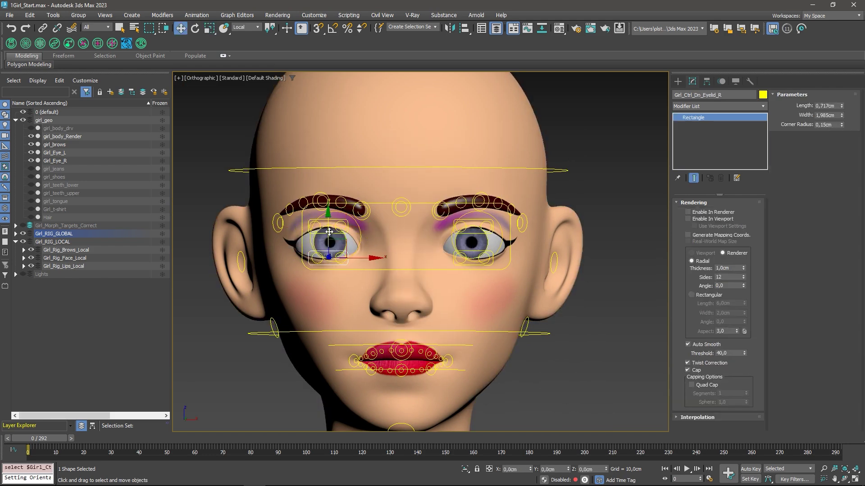
{"action": "left_click_drag", "start_coordinate": [329, 232], "coordinate": [329, 214]}
{"action": "key", "text": "ctrl+z"}
{"action": "left_click", "coordinate": [396, 270]}
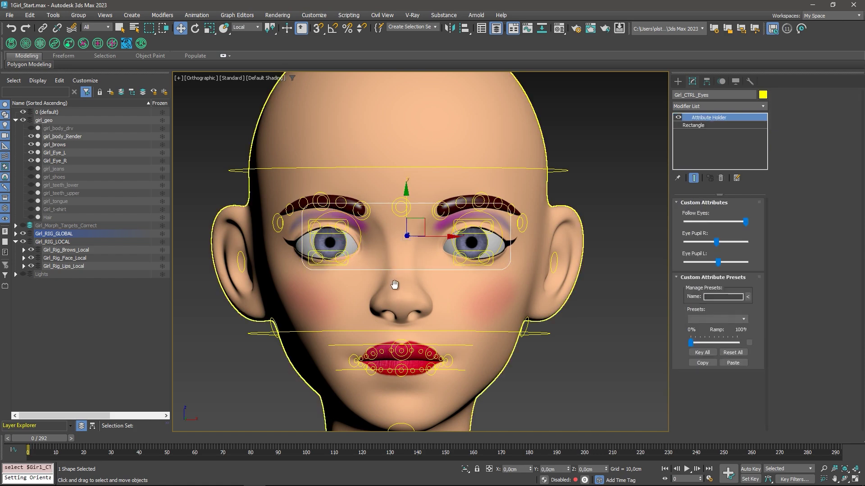
{"action": "middle_click_drag", "start_coordinate": [394, 285], "coordinate": [396, 270]}
{"action": "mouse_move", "coordinate": [428, 200]}
{"action": "left_mouse_down"}
{"action": "mouse_move", "coordinate": [432, 134]}
{"action": "mouse_move", "coordinate": [405, 111]}
{"action": "mouse_move", "coordinate": [383, 208]}
{"action": "mouse_move", "coordinate": [422, 367]}
{"action": "mouse_move", "coordinate": [566, 379]}
{"action": "mouse_move", "coordinate": [493, 375]}
{"action": "mouse_move", "coordinate": [437, 209]}
{"action": "mouse_move", "coordinate": [437, 335]}
{"action": "mouse_move", "coordinate": [469, 306]}
{"action": "left_mouse_up"}
{"action": "right_click", "coordinate": [340, 260]}
{"action": "middle_click_drag", "start_coordinate": [339, 260], "coordinate": [362, 265]}
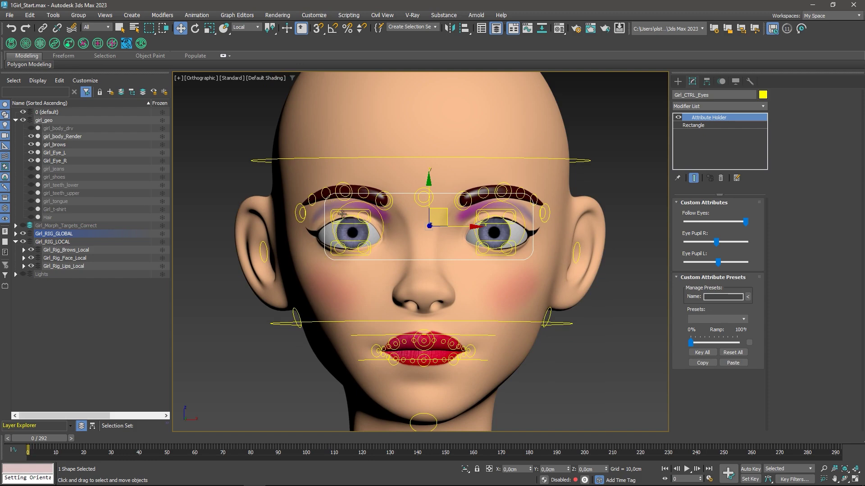
{"action": "left_click", "coordinate": [342, 214]}
{"action": "scroll", "coordinate": [349, 205], "scroll_direction": "up", "scroll_amount": 2}
{"action": "scroll", "coordinate": [354, 197], "scroll_direction": "up", "scroll_amount": 4}
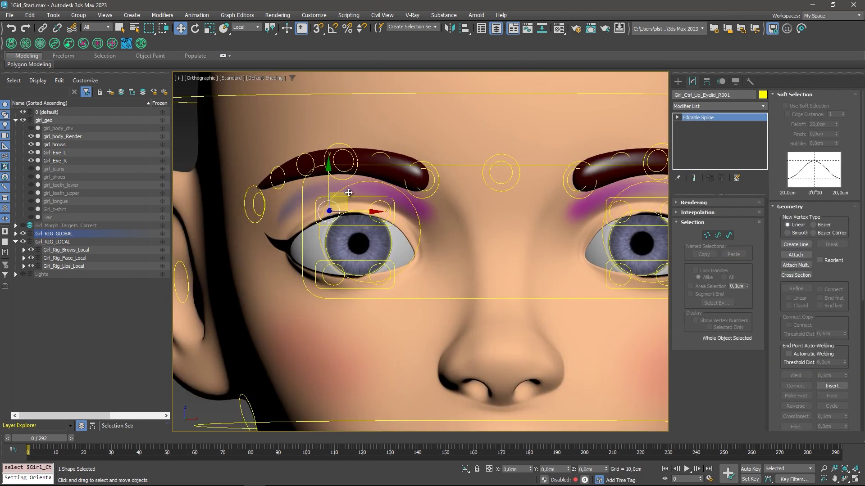
{"action": "left_click_drag", "start_coordinate": [346, 192], "coordinate": [351, 245]}
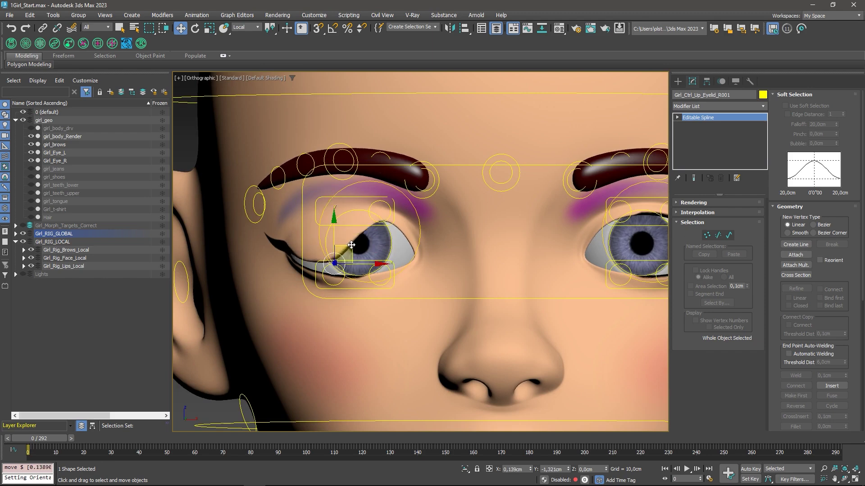
{"action": "key", "text": "ctrl+z"}
{"action": "left_click", "coordinate": [388, 206]}
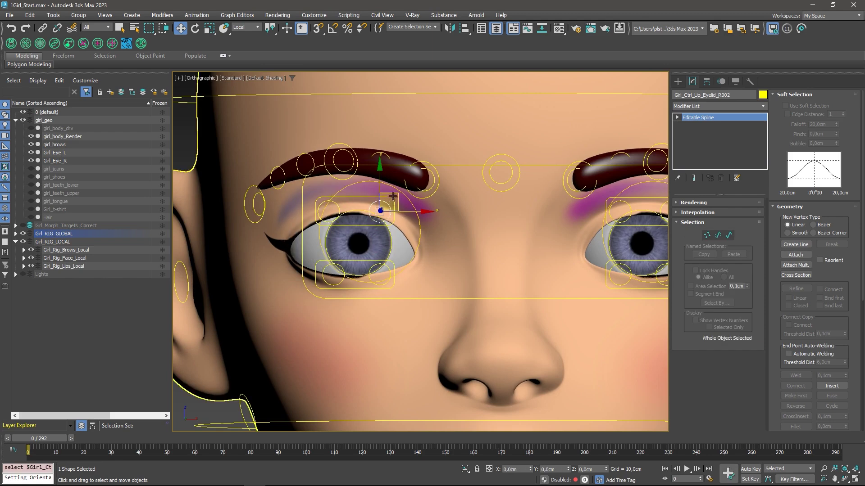
{"action": "left_click_drag", "start_coordinate": [396, 195], "coordinate": [383, 243]}
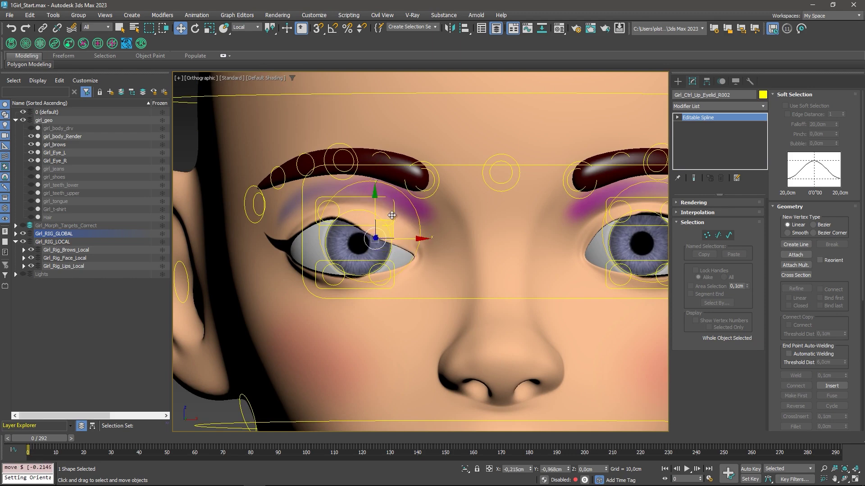
{"action": "key", "text": "ctrl+z"}
{"action": "scroll", "coordinate": [378, 211], "scroll_direction": "down", "scroll_amount": 5}
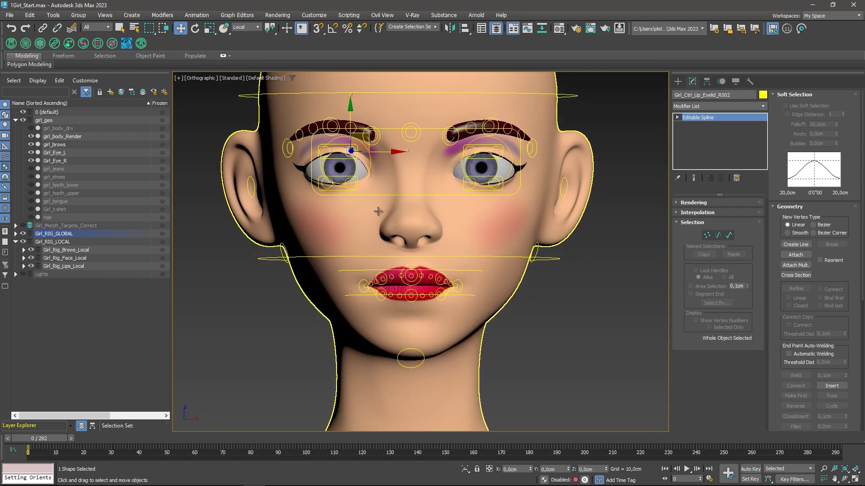
{"action": "left_click", "coordinate": [500, 259]}
Step: Tilt the head using the Girl_Ctrl_Global_Head_Top control
{"action": "middle_click_drag", "start_coordinate": [500, 259], "coordinate": [483, 237]}
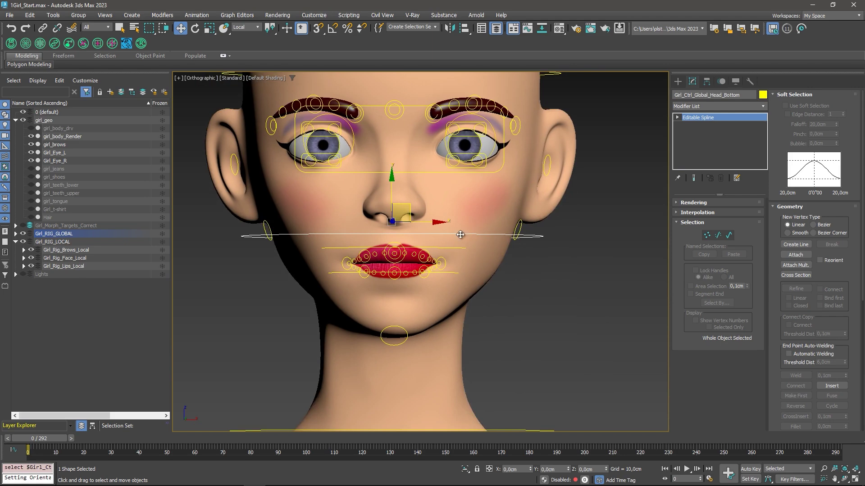
{"action": "right_click", "coordinate": [476, 218]}
{"action": "left_click", "coordinate": [490, 226]}
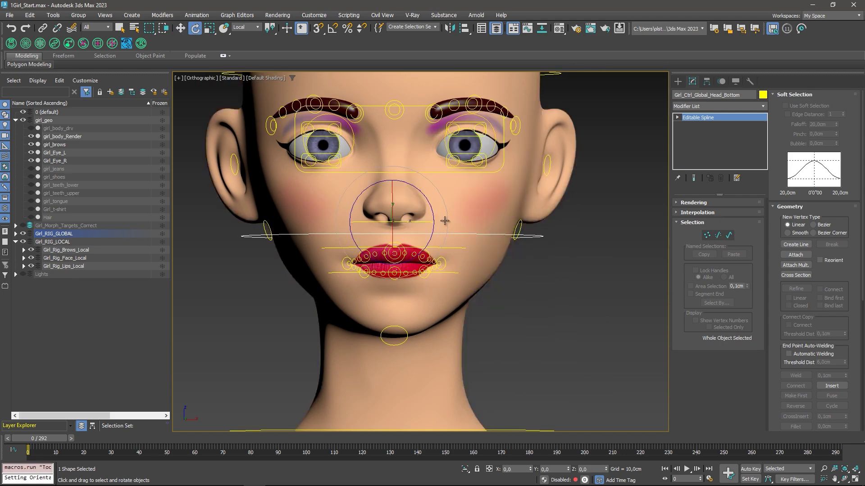
{"action": "left_click_drag", "start_coordinate": [444, 218], "coordinate": [430, 199]}
{"action": "key", "text": "ctrl+z"}
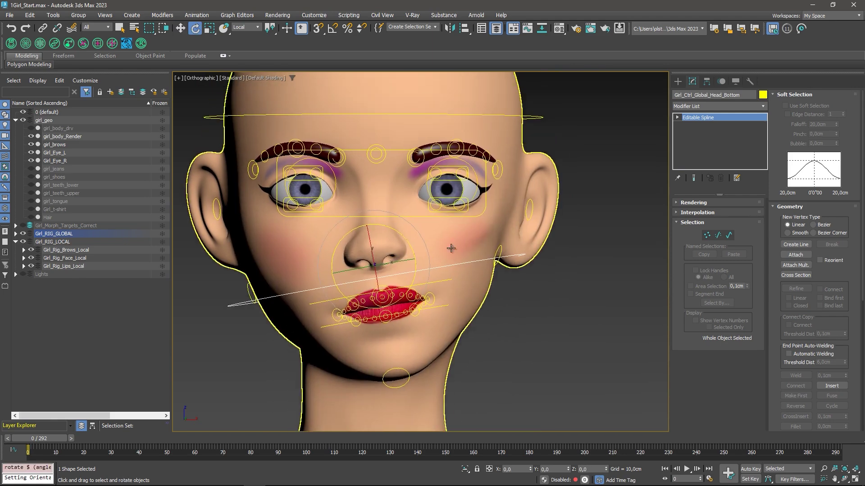
{"action": "left_click", "coordinate": [534, 116]}
{"action": "middle_click_drag", "start_coordinate": [534, 117], "coordinate": [526, 119]}
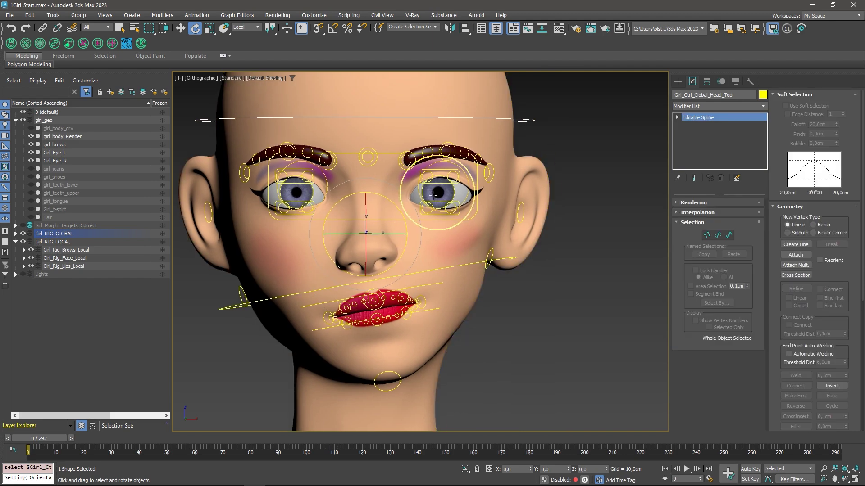
{"action": "left_click_drag", "start_coordinate": [398, 207], "coordinate": [396, 216]}
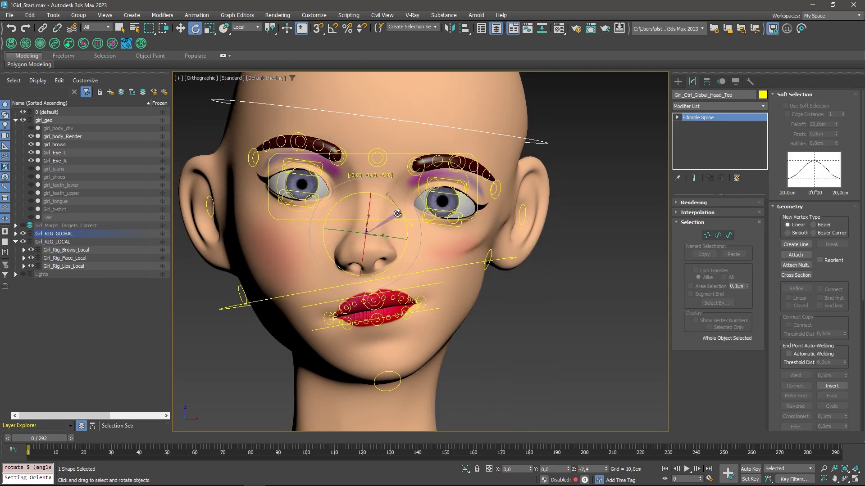
{"action": "scroll", "coordinate": [425, 236], "scroll_direction": "down", "scroll_amount": 2}
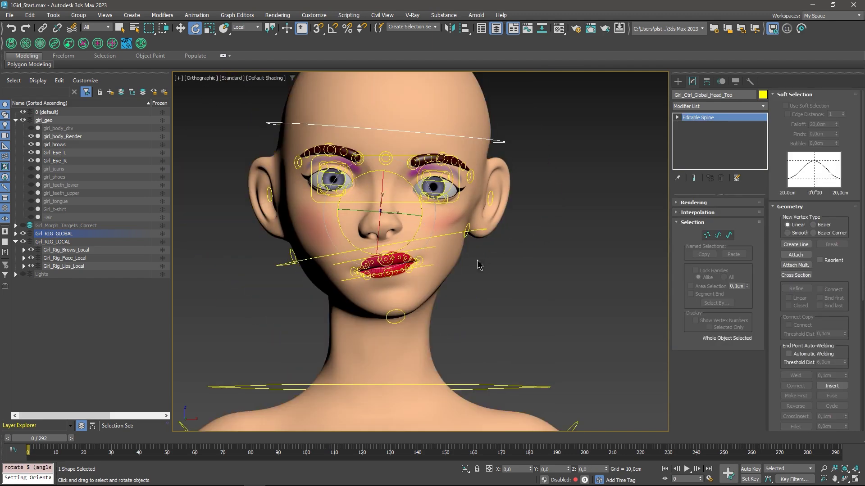
Step: Rotate Girl_Ctrl_Global_Jaw about X to open the mouth wide and unhide girl_tongue
{"action": "left_click", "coordinate": [406, 317]}
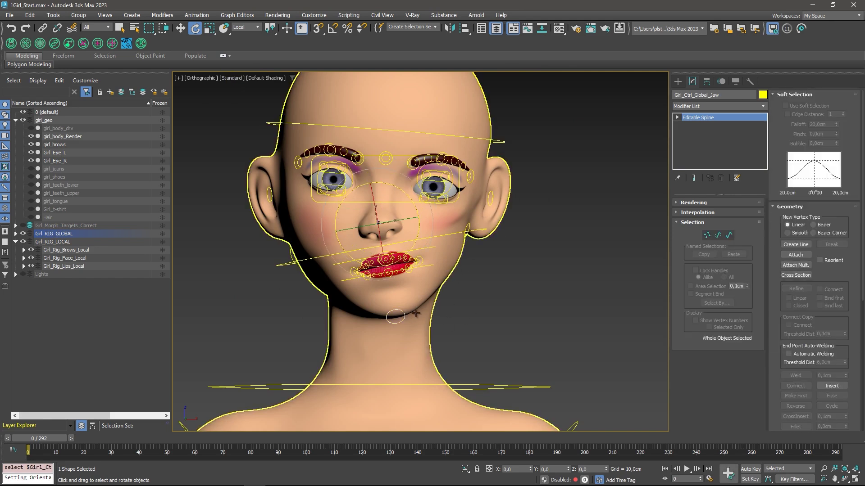
{"action": "left_click_drag", "start_coordinate": [382, 244], "coordinate": [391, 275]}
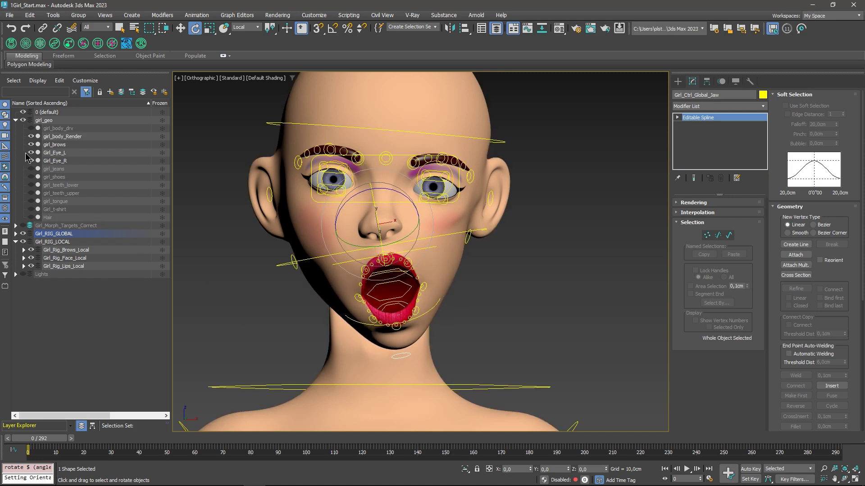
{"action": "left_click", "coordinate": [31, 201]}
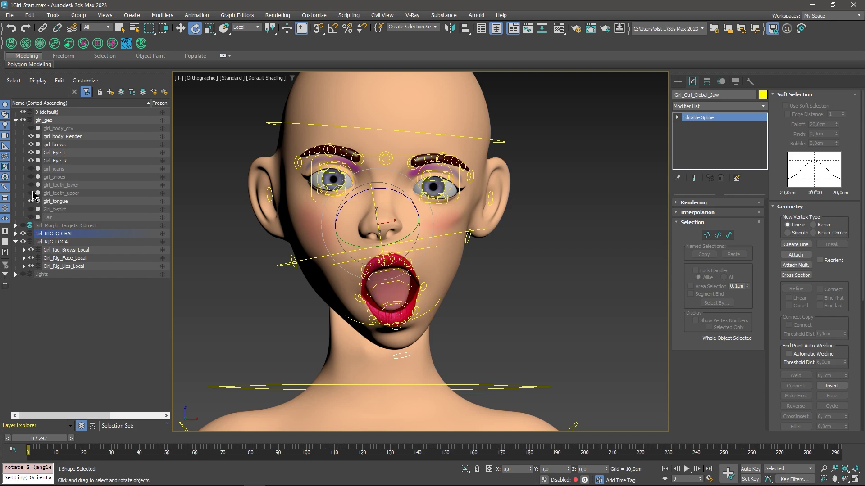
{"action": "middle_click_drag", "start_coordinate": [373, 255], "coordinate": [367, 251]}
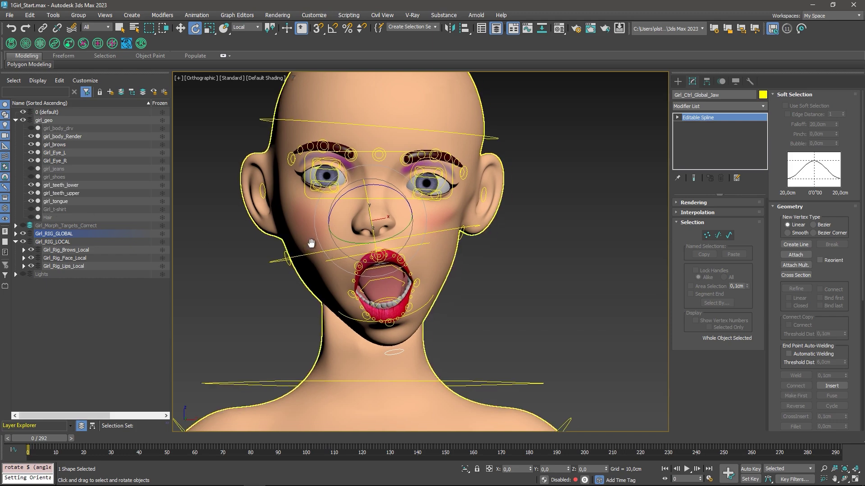
Step: Select the upper-teeth control with the Move tool active
{"action": "left_click", "coordinate": [414, 244]}
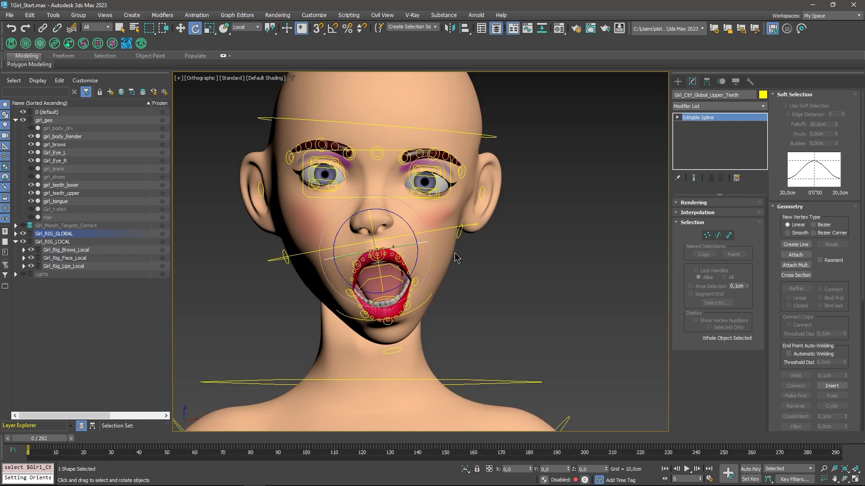
{"action": "right_click", "coordinate": [454, 253]}
{"action": "left_click", "coordinate": [465, 264]}
{"action": "middle_click_drag", "start_coordinate": [375, 279], "coordinate": [357, 237]}
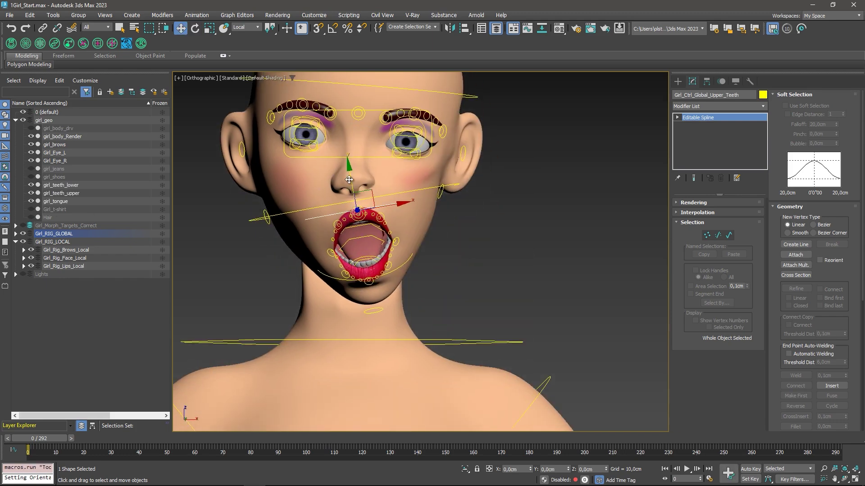
Step: Lower the upper teeth and non-uniformly stretch them wider along X
{"action": "left_click_drag", "start_coordinate": [350, 182], "coordinate": [352, 193]}
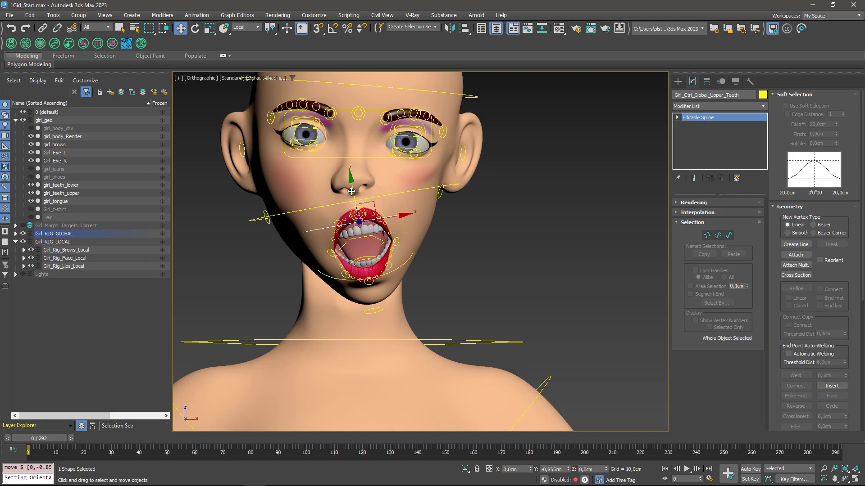
{"action": "middle_click_drag", "start_coordinate": [382, 215], "coordinate": [390, 230]}
{"action": "scroll", "coordinate": [388, 231], "scroll_direction": "up", "scroll_amount": 4}
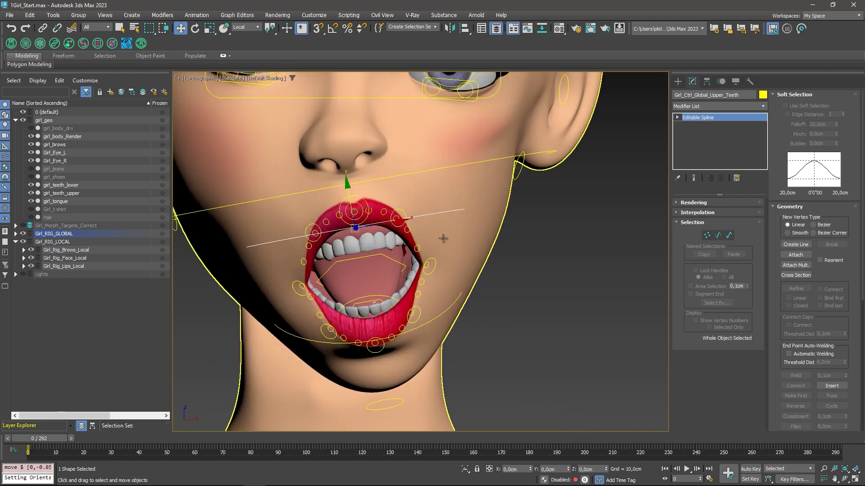
{"action": "right_click", "coordinate": [425, 236]}
{"action": "left_click", "coordinate": [450, 256]}
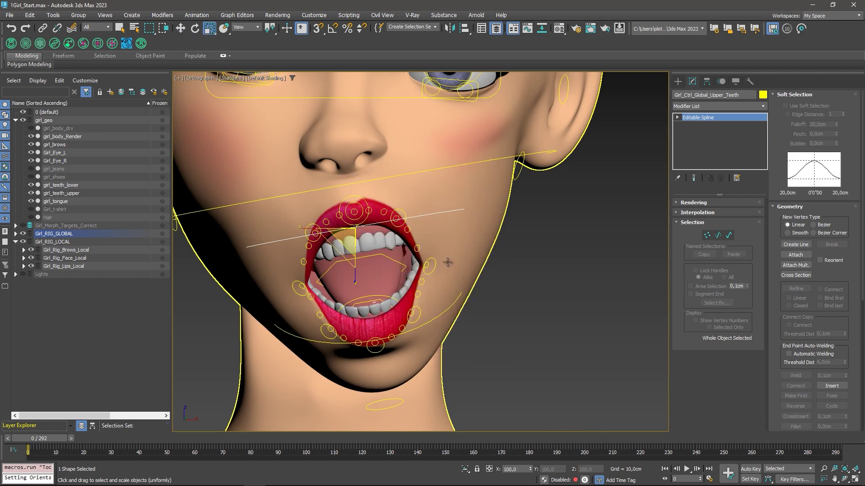
{"action": "right_click", "coordinate": [452, 242]}
{"action": "left_click", "coordinate": [463, 239]}
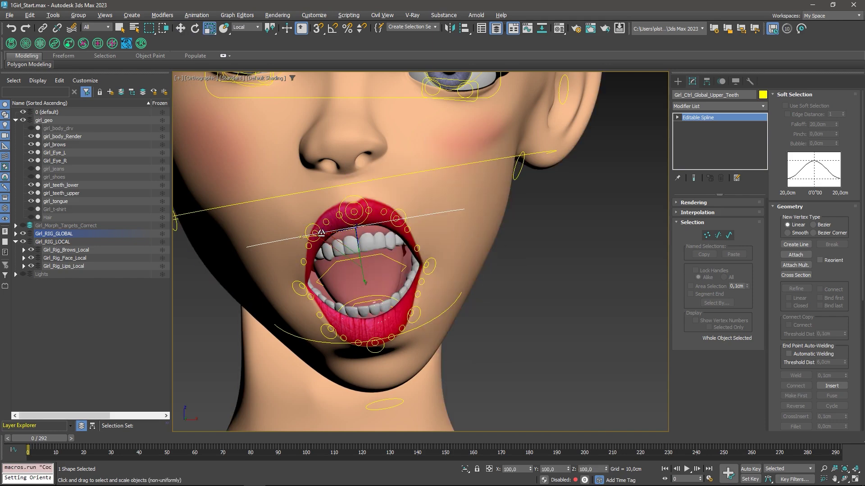
{"action": "left_click_drag", "start_coordinate": [313, 234], "coordinate": [296, 238]}
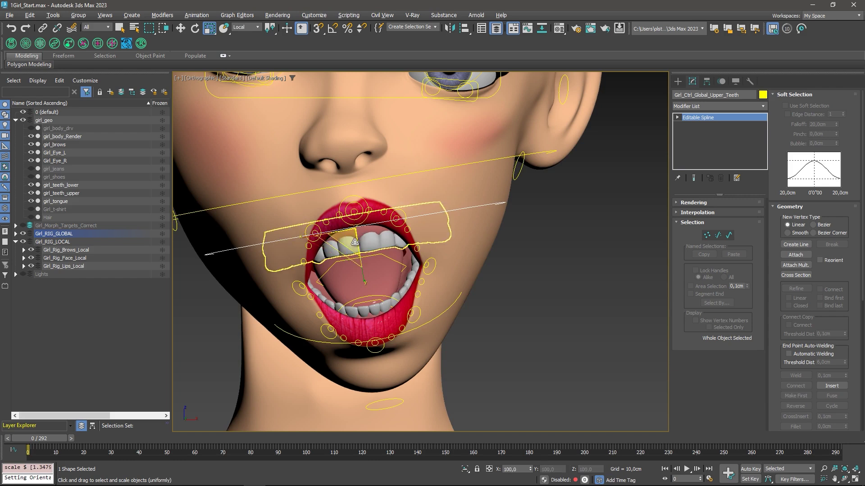
Step: Rotate the upper-teeth control about 8.68° around X
{"action": "right_click", "coordinate": [400, 243]}
{"action": "left_click", "coordinate": [413, 261]}
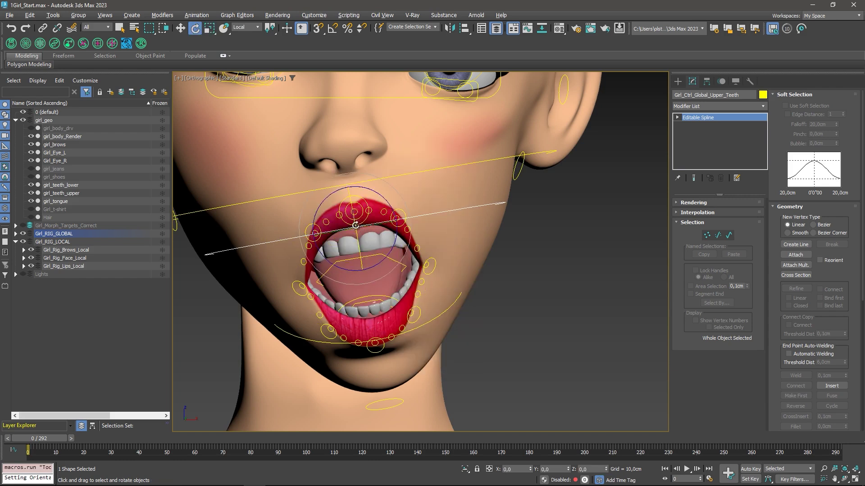
{"action": "mouse_move", "coordinate": [353, 215]}
{"action": "left_mouse_down"}
{"action": "mouse_move", "coordinate": [357, 222]}
{"action": "mouse_move", "coordinate": [350, 210]}
{"action": "left_mouse_up"}
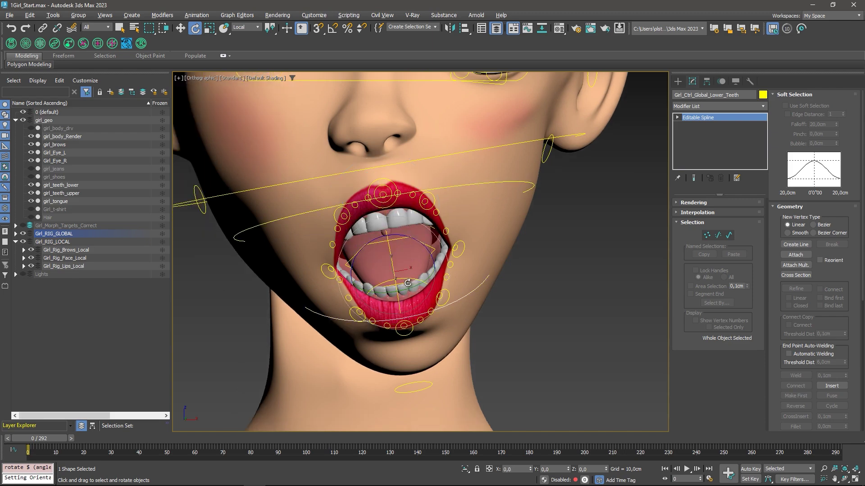
Step: Rotate the tongue FK002 control and pull the IK004 tip far out of the mouth
{"action": "left_click", "coordinate": [396, 296]}
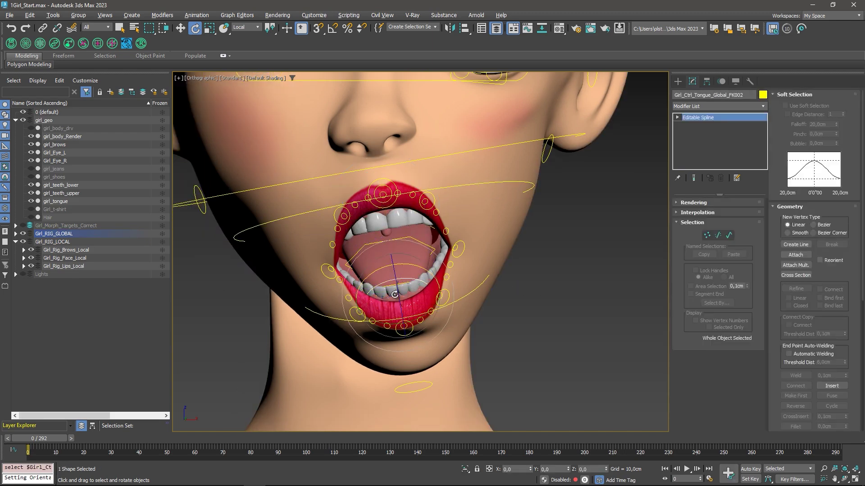
{"action": "left_click_drag", "start_coordinate": [399, 296], "coordinate": [425, 262]}
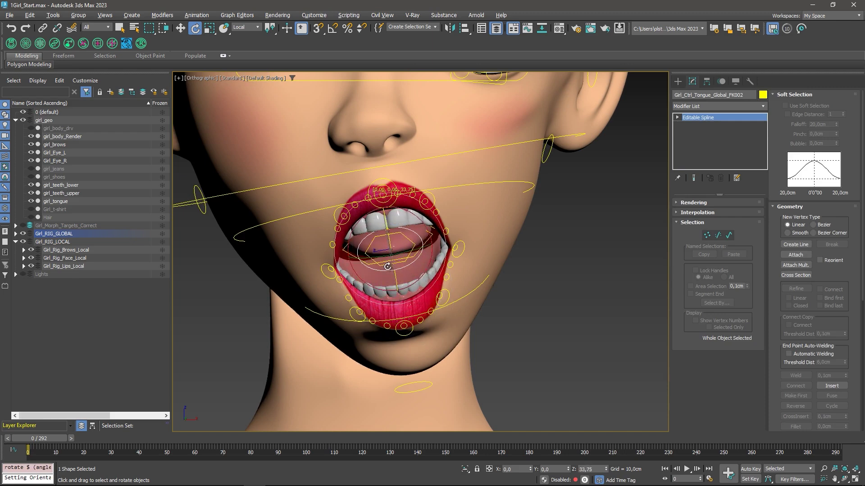
{"action": "left_click_drag", "start_coordinate": [403, 228], "coordinate": [400, 234]}
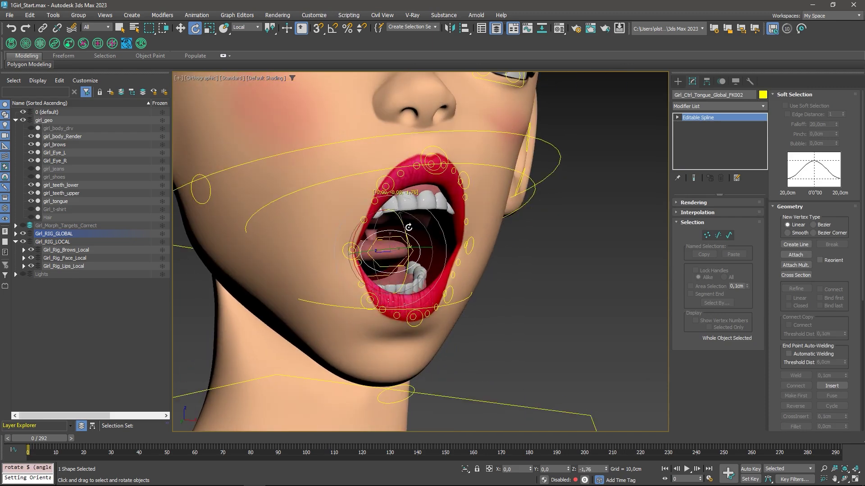
{"action": "left_click", "coordinate": [399, 235]}
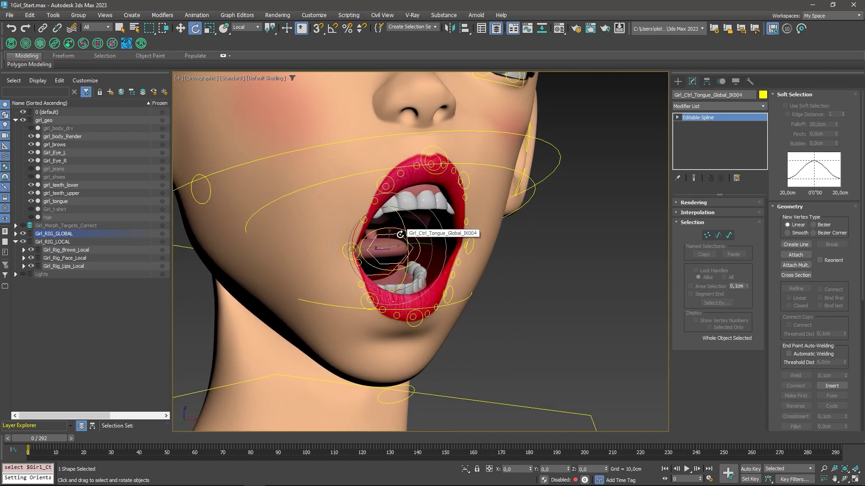
{"action": "right_click", "coordinate": [450, 264]}
{"action": "right_click", "coordinate": [479, 266]}
{"action": "left_click", "coordinate": [500, 276]}
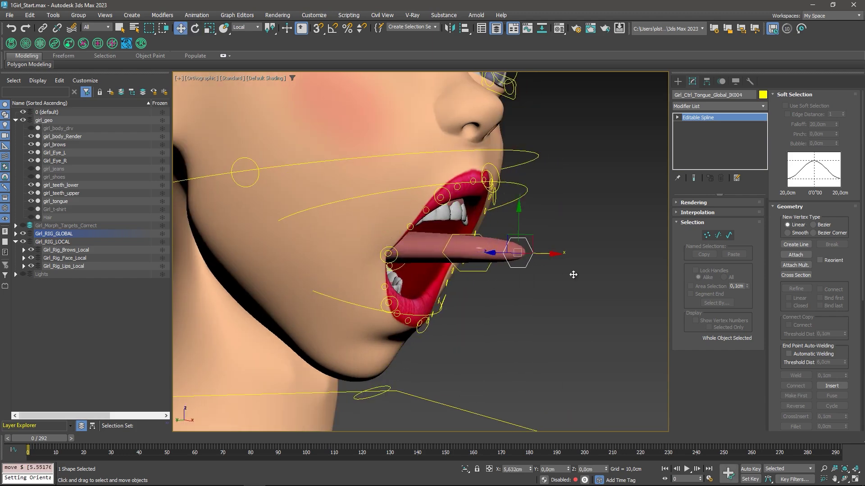
{"action": "left_click_drag", "start_coordinate": [451, 256], "coordinate": [662, 252]}
{"action": "scroll", "coordinate": [500, 309], "scroll_direction": "down", "scroll_amount": 2}
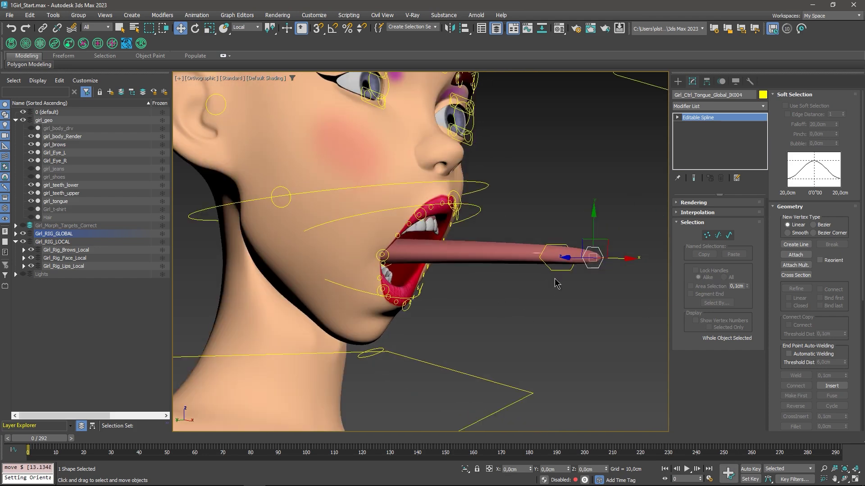
Step: Bend the tongue down at the IK003 control and curl its tip by rotating it
{"action": "left_click", "coordinate": [557, 270]}
{"action": "left_click_drag", "start_coordinate": [558, 227], "coordinate": [557, 225]}
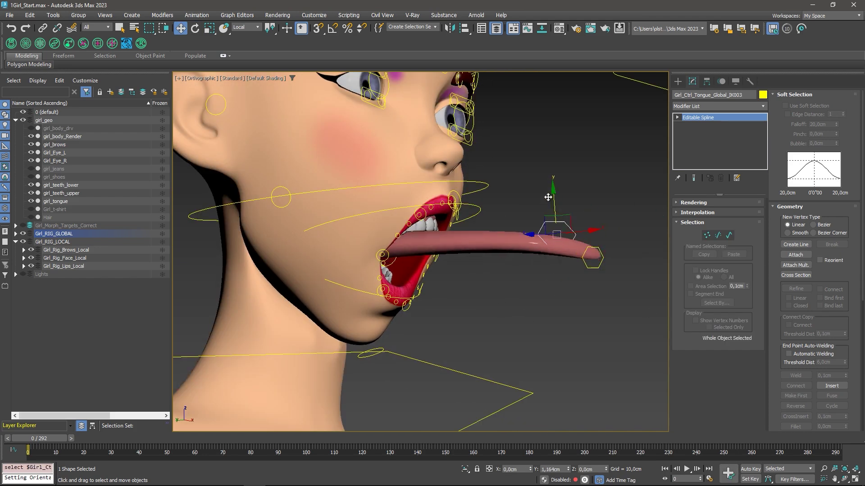
{"action": "left_click_drag", "start_coordinate": [598, 256], "coordinate": [482, 272]}
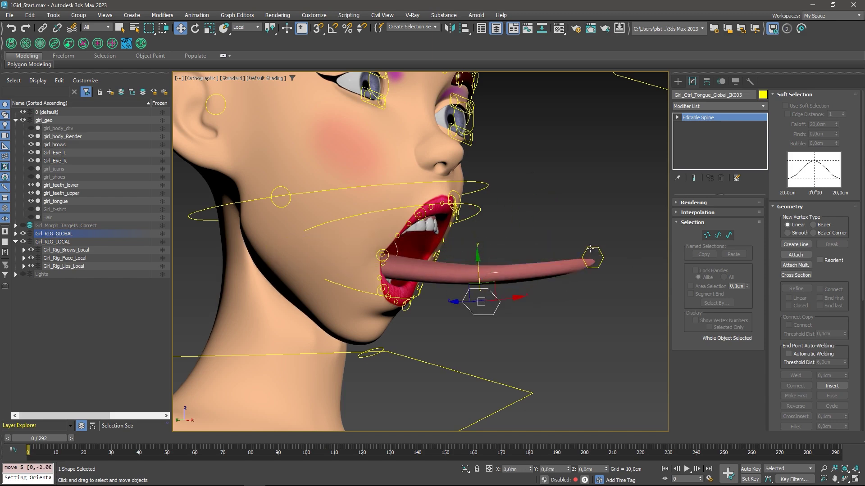
{"action": "left_click_drag", "start_coordinate": [590, 249], "coordinate": [585, 302]}
{"action": "right_click", "coordinate": [586, 302]}
{"action": "left_click", "coordinate": [603, 323]}
{"action": "middle_click_drag", "start_coordinate": [603, 323], "coordinate": [576, 262], "text": "alt"}
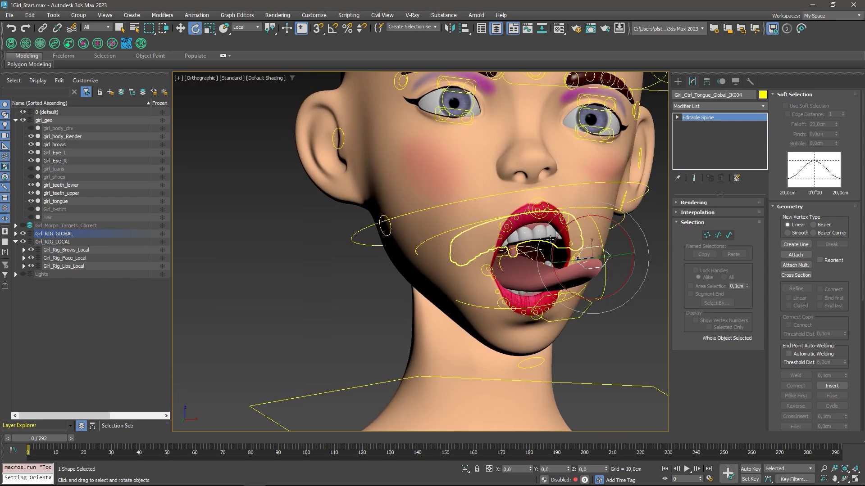
{"action": "left_click_drag", "start_coordinate": [556, 246], "coordinate": [573, 189]}
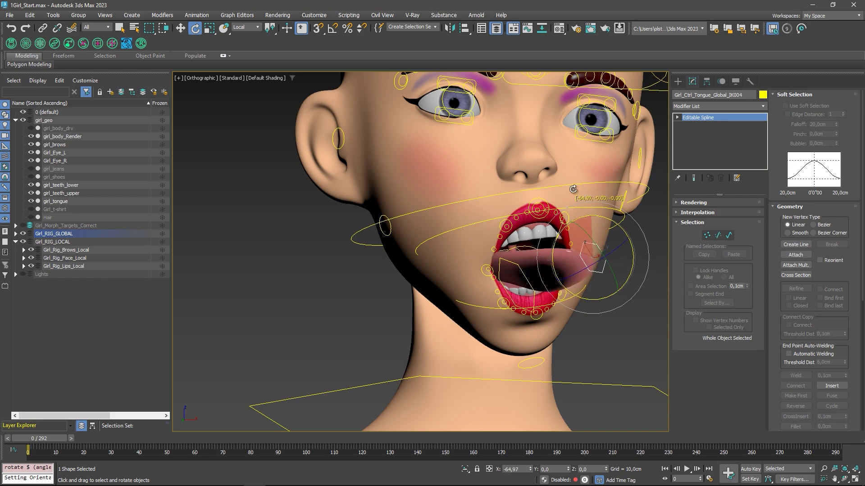
{"action": "middle_click_drag", "start_coordinate": [573, 189], "coordinate": [581, 248], "text": "alt"}
{"action": "left_click", "coordinate": [582, 248], "text": "ctrl"}
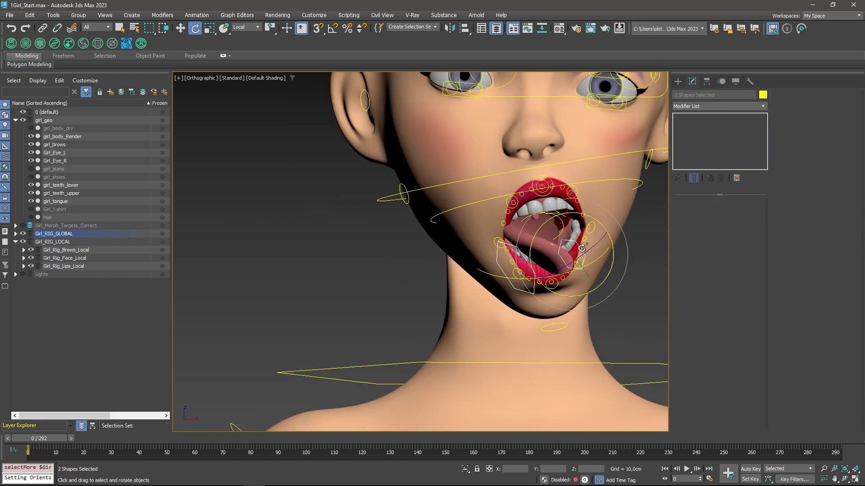
Step: Select only Girl_Ctrl_Global_Jaw and apply Reset PRS so the mouth closes
{"action": "left_click", "coordinate": [142, 45]}
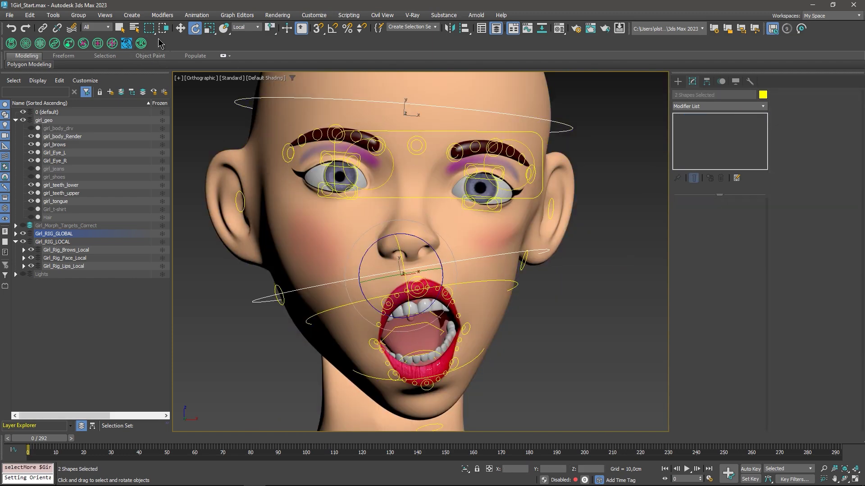
{"action": "left_click", "coordinate": [142, 46]}
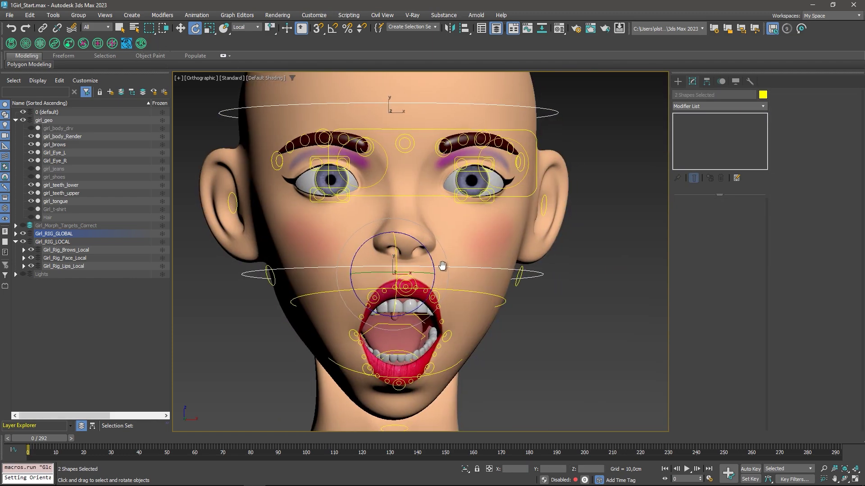
{"action": "scroll", "coordinate": [443, 272], "scroll_direction": "up", "scroll_amount": 2}
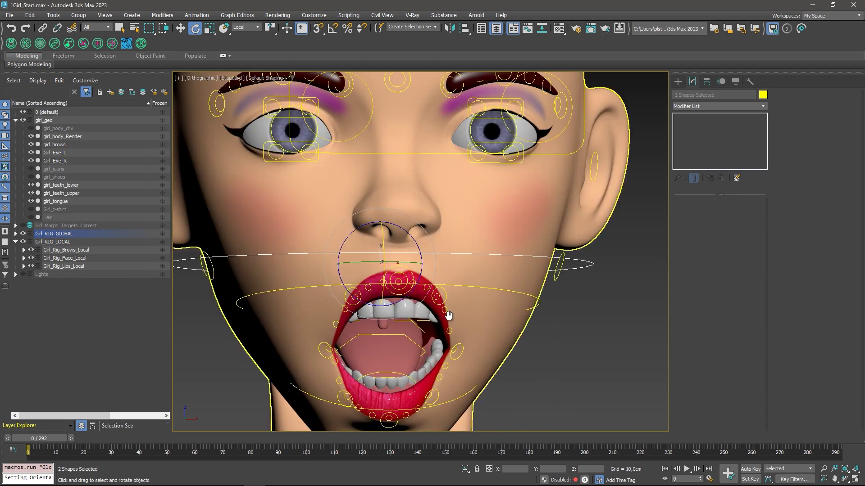
{"action": "scroll", "coordinate": [472, 281], "scroll_direction": "up", "scroll_amount": 2}
{"action": "left_click", "coordinate": [412, 345], "text": "alt"}
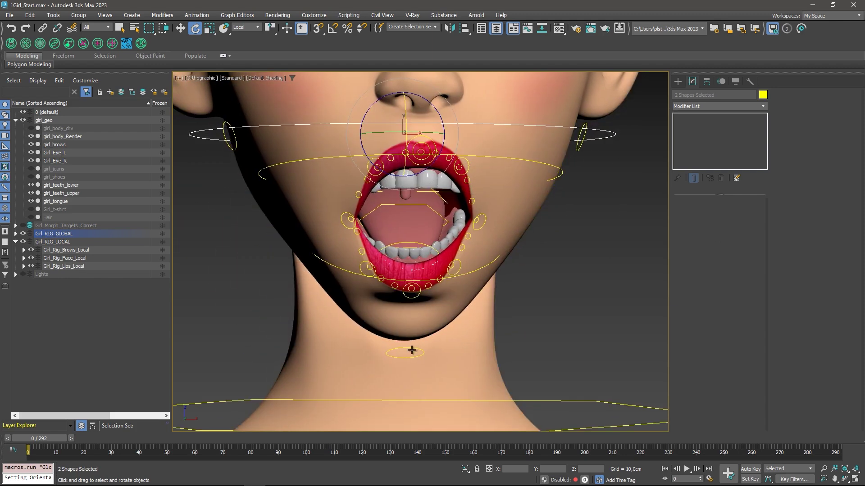
{"action": "left_click", "coordinate": [143, 47]}
{"action": "scroll", "coordinate": [426, 243], "scroll_direction": "down", "scroll_amount": 1}
{"action": "scroll", "coordinate": [426, 243], "scroll_direction": "up", "scroll_amount": 3}
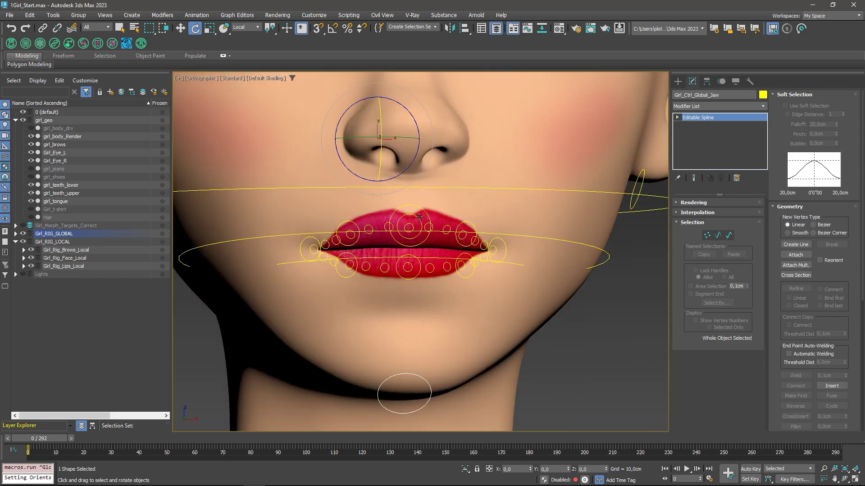
{"action": "left_click", "coordinate": [470, 199]}
{"action": "right_click", "coordinate": [470, 199]}
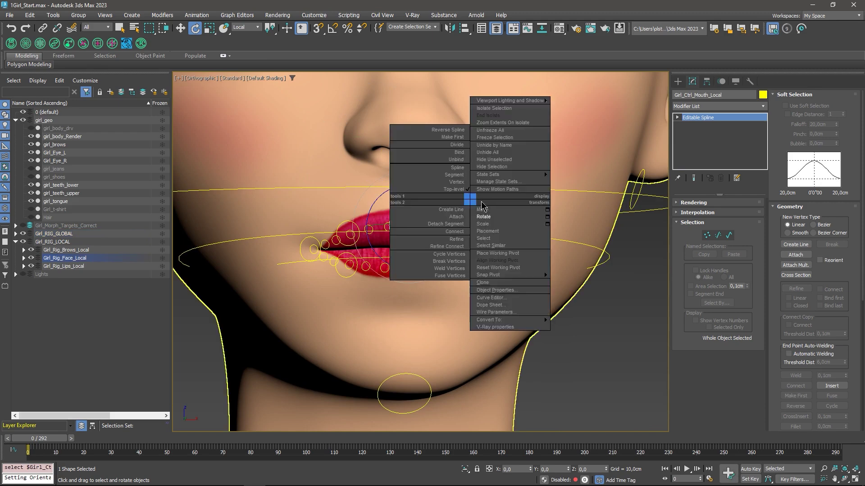
{"action": "left_click", "coordinate": [490, 211]}
{"action": "scroll", "coordinate": [438, 207], "scroll_direction": "down", "scroll_amount": 1}
{"action": "scroll", "coordinate": [438, 207], "scroll_direction": "down", "scroll_amount": 1}
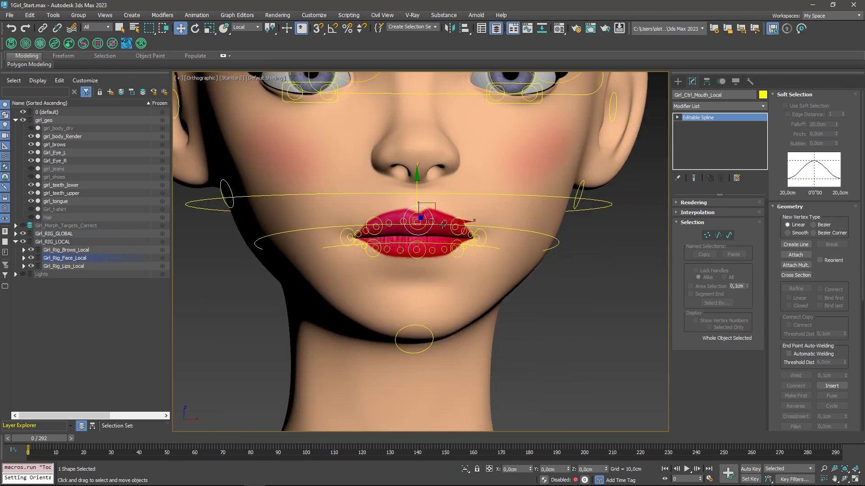
{"action": "left_click_drag", "start_coordinate": [437, 207], "coordinate": [434, 227]}
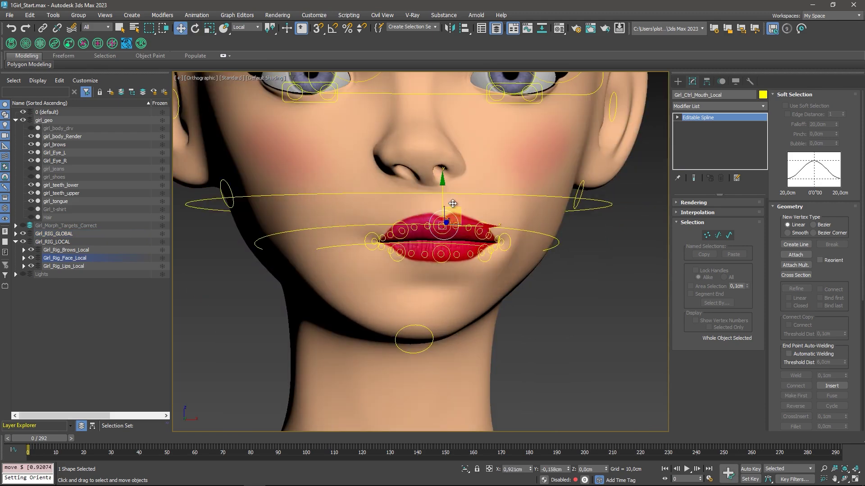
{"action": "key", "text": "ctrl+z"}
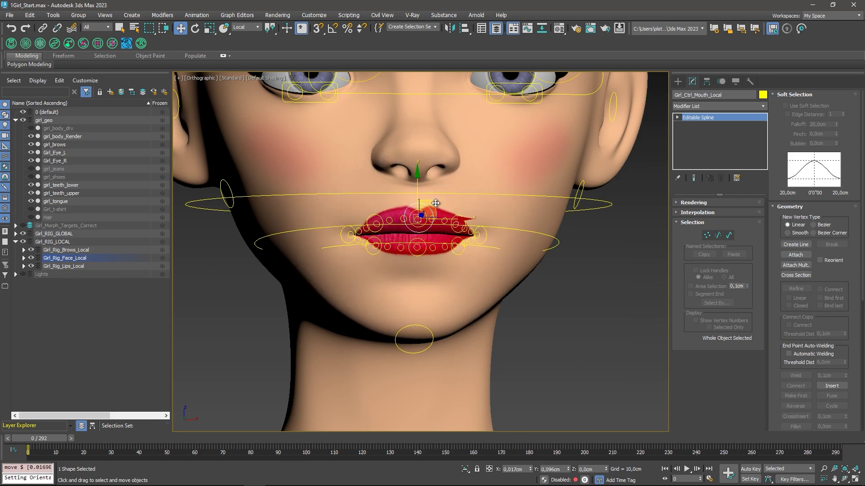
{"action": "right_click", "coordinate": [469, 211]}
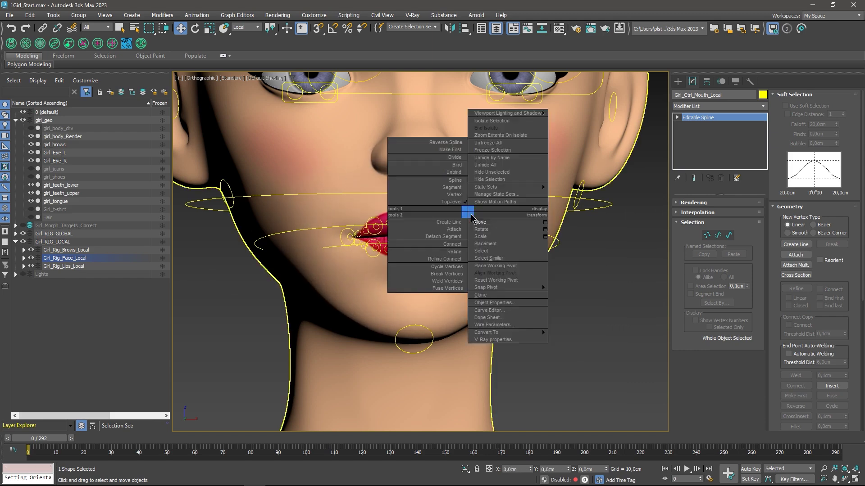
{"action": "left_click", "coordinate": [481, 230]}
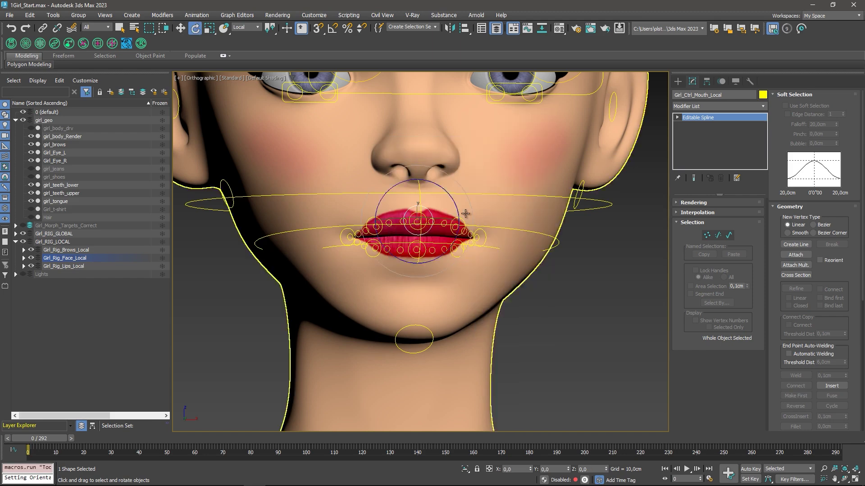
{"action": "left_click_drag", "start_coordinate": [457, 203], "coordinate": [455, 207]}
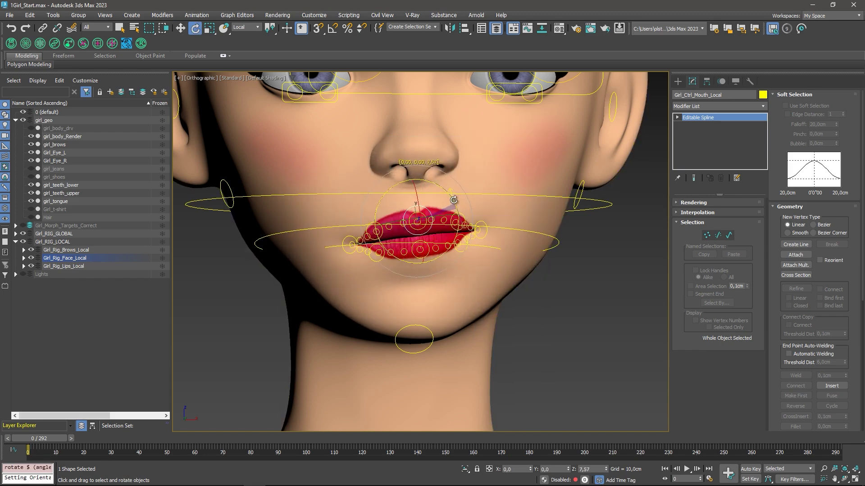
{"action": "right_click", "coordinate": [451, 205]}
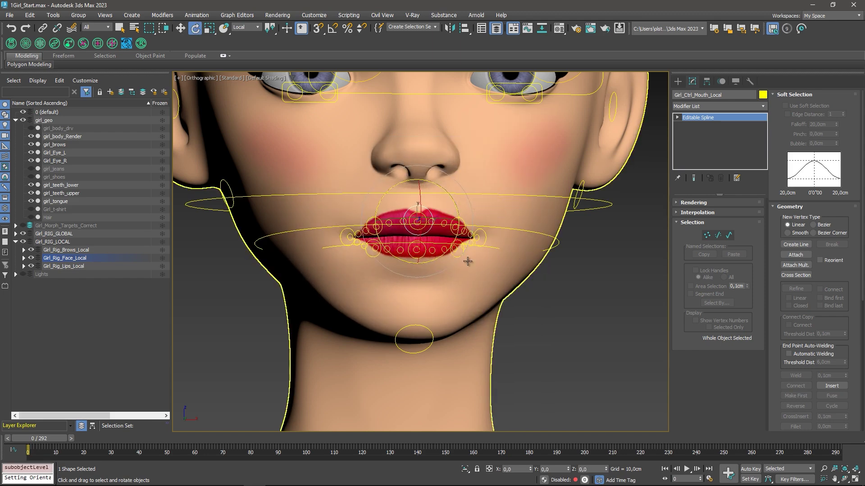
{"action": "key", "text": "r"}
{"action": "left_click_drag", "start_coordinate": [417, 222], "coordinate": [416, 237]}
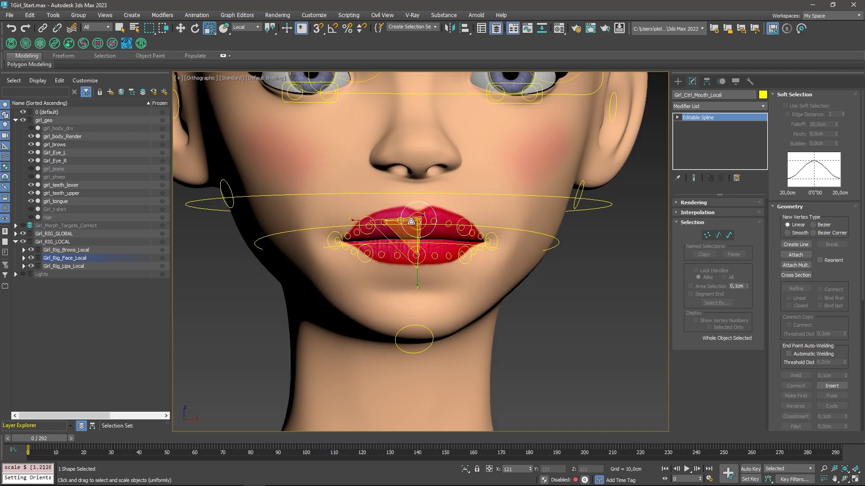
{"action": "right_click", "coordinate": [417, 237]}
{"action": "scroll", "coordinate": [417, 236], "scroll_direction": "up", "scroll_amount": 4}
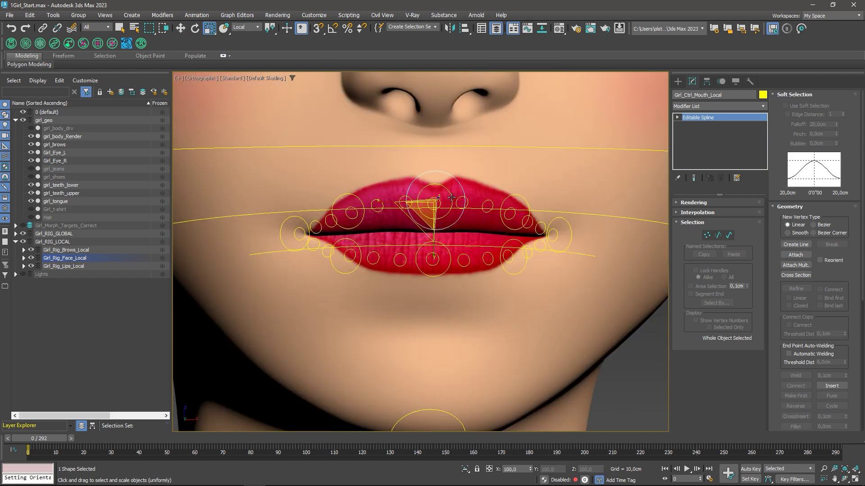
{"action": "right_click", "coordinate": [476, 215]}
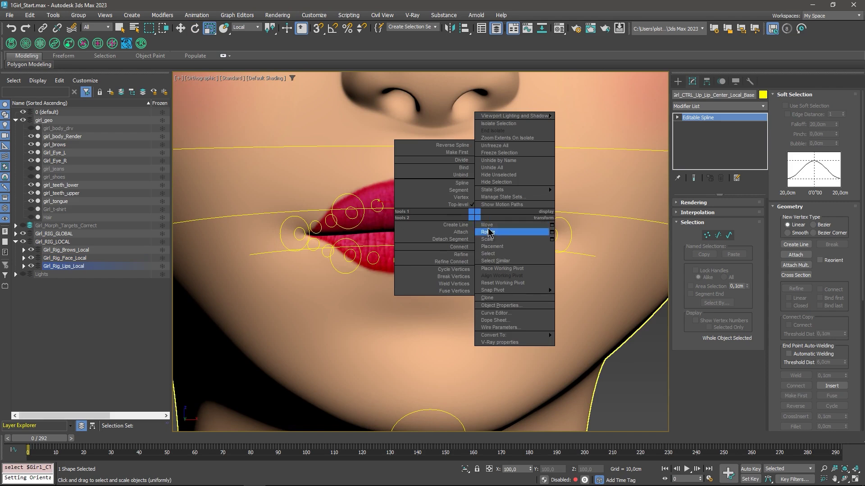
Step: Raise the upper-lip centre control and reshape the lip with two wrap controls
{"action": "left_click", "coordinate": [487, 227]}
{"action": "left_click_drag", "start_coordinate": [435, 170], "coordinate": [424, 145]}
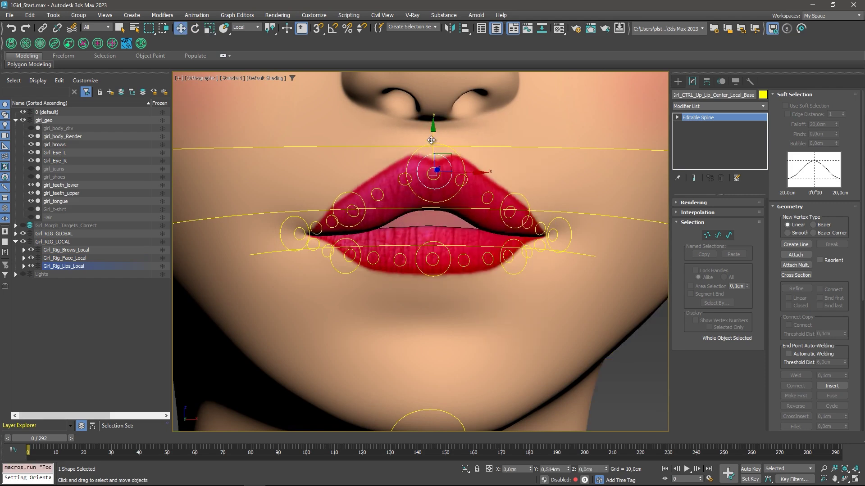
{"action": "left_click", "coordinate": [403, 172]}
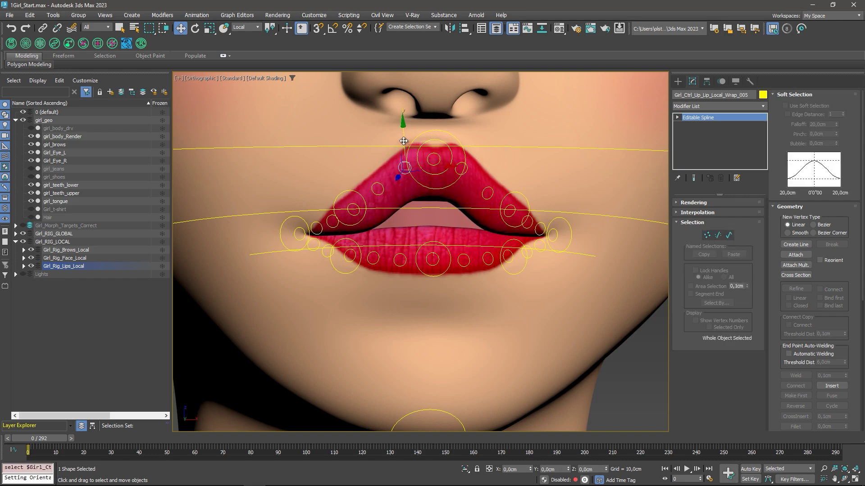
{"action": "left_click_drag", "start_coordinate": [403, 141], "coordinate": [398, 145]}
{"action": "left_click", "coordinate": [381, 191]}
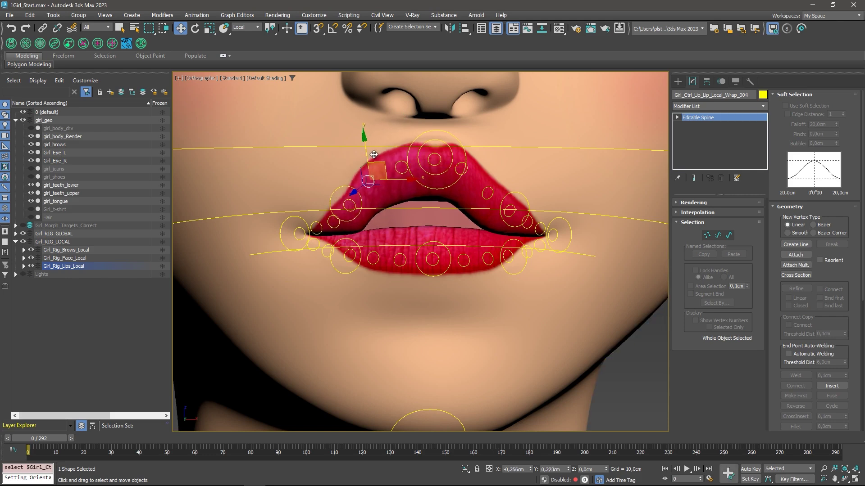
{"action": "left_click_drag", "start_coordinate": [384, 165], "coordinate": [376, 189]}
{"action": "middle_click_drag", "start_coordinate": [376, 189], "coordinate": [397, 186]}
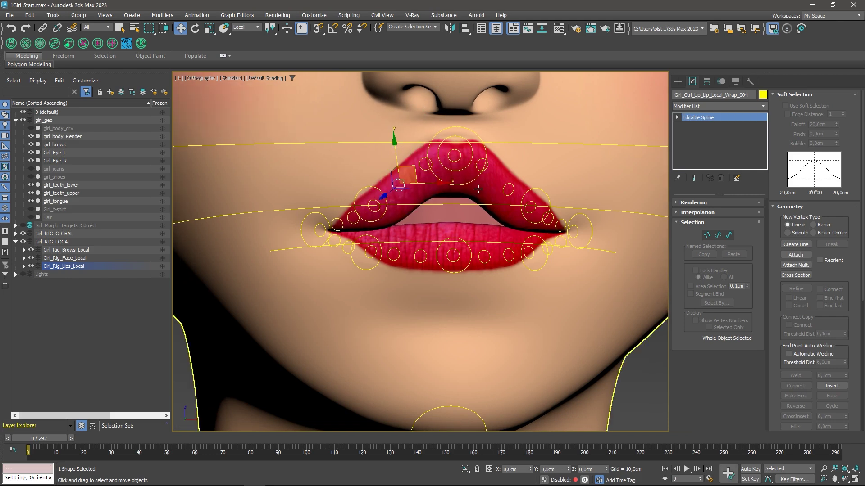
{"action": "left_click", "coordinate": [462, 167]}
Step: Pull the right lip corner and right mid-lip controls up into a smirk
{"action": "scroll", "coordinate": [344, 189], "scroll_direction": "down", "scroll_amount": 1}
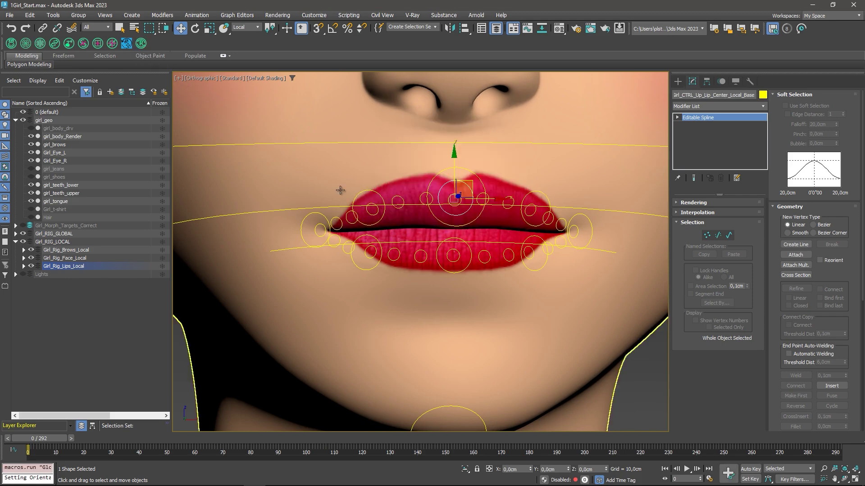
{"action": "scroll", "coordinate": [343, 208], "scroll_direction": "down", "scroll_amount": 2}
{"action": "scroll", "coordinate": [347, 203], "scroll_direction": "down", "scroll_amount": 3}
{"action": "mouse_move", "coordinate": [348, 203]}
{"action": "middle_mouse_down"}
{"action": "mouse_move", "coordinate": [373, 227]}
{"action": "mouse_move", "coordinate": [366, 242]}
{"action": "middle_mouse_up"}
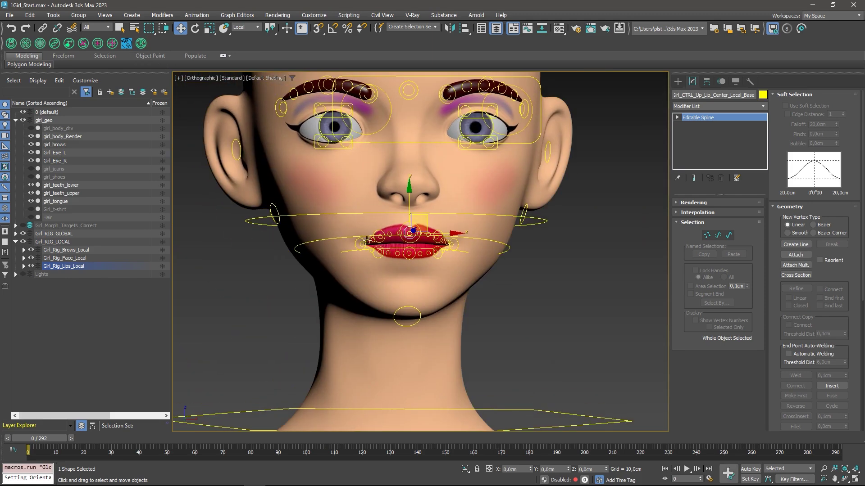
{"action": "left_click", "coordinate": [360, 240]}
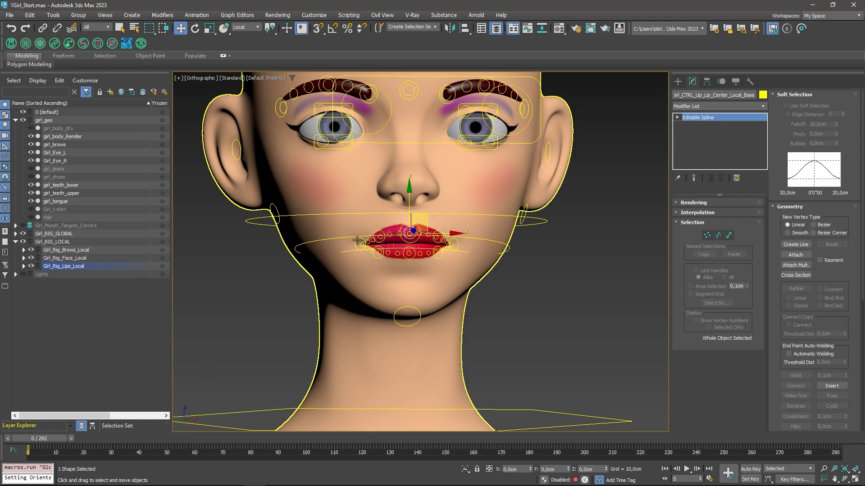
{"action": "left_click", "coordinate": [357, 243]}
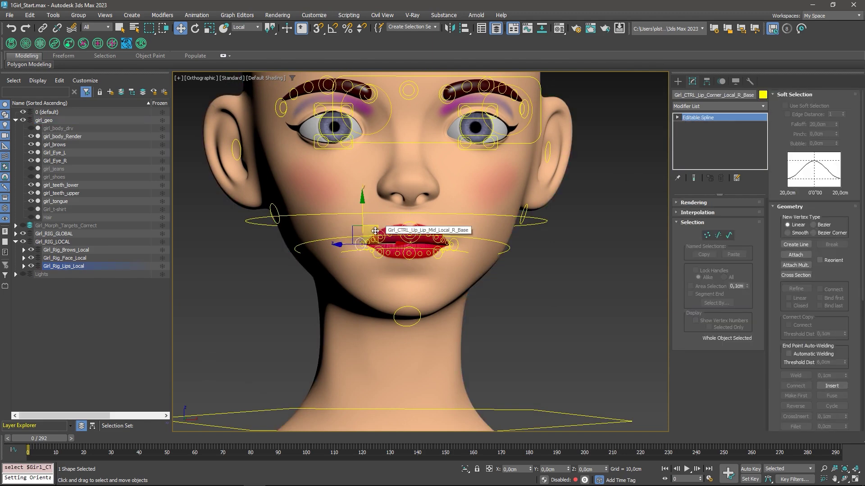
{"action": "left_click_drag", "start_coordinate": [375, 231], "coordinate": [333, 192]}
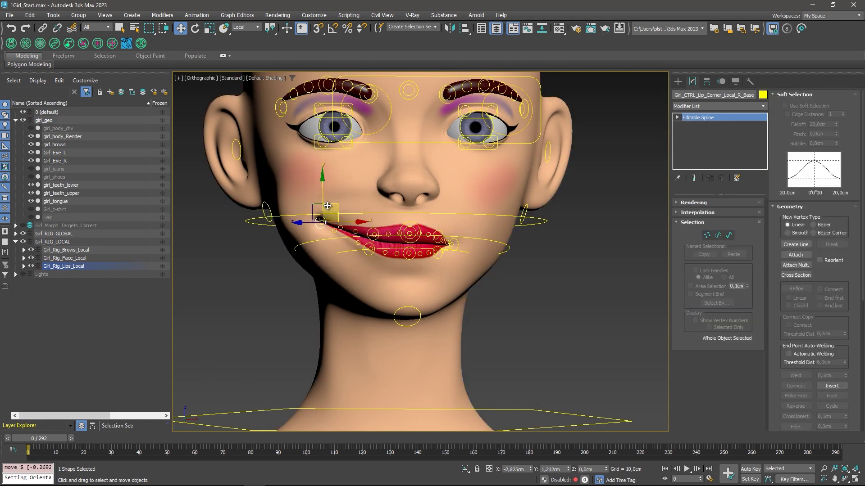
{"action": "left_click", "coordinate": [374, 226]}
{"action": "left_click_drag", "start_coordinate": [388, 215], "coordinate": [370, 206]}
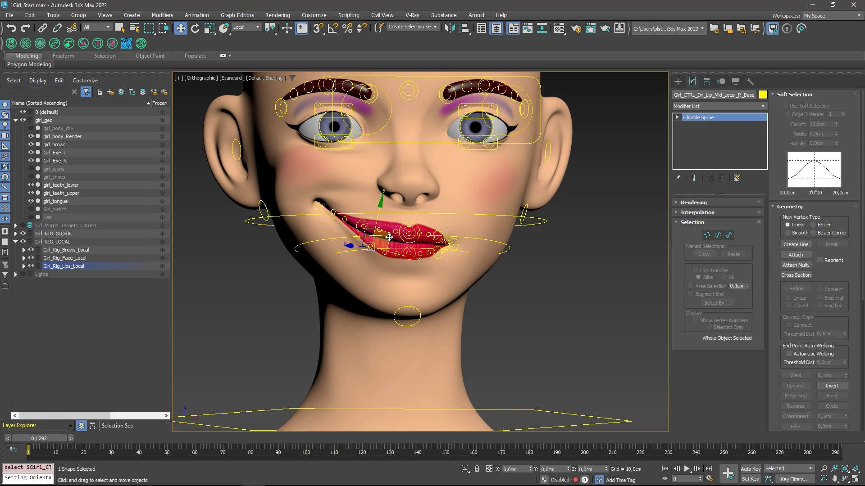
{"action": "left_click_drag", "start_coordinate": [390, 238], "coordinate": [374, 233]}
{"action": "mouse_move", "coordinate": [415, 311]}
{"action": "middle_mouse_down"}
{"action": "mouse_move", "coordinate": [406, 337]}
{"action": "mouse_move", "coordinate": [420, 280]}
{"action": "middle_mouse_up"}
{"action": "left_click", "coordinate": [406, 338]}
Step: Rotate the global jaw control in Local coordinates to open the mouth
{"action": "right_click", "coordinate": [449, 256]}
{"action": "left_click", "coordinate": [466, 273]}
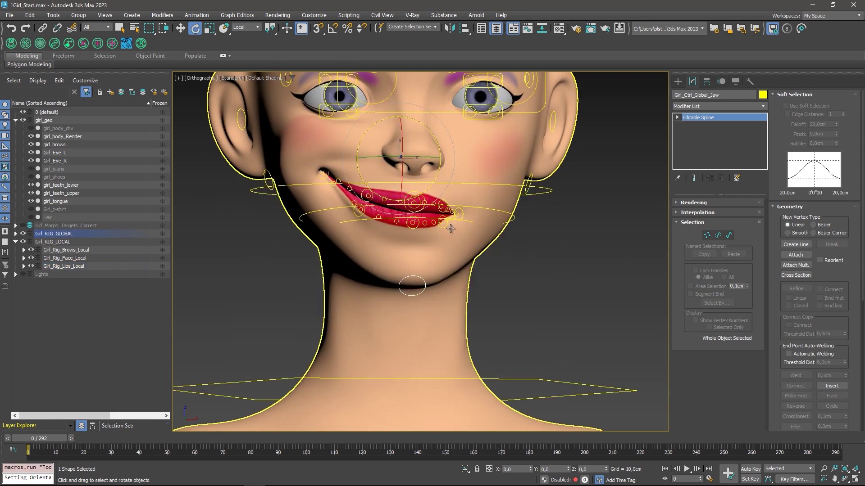
{"action": "right_click", "coordinate": [490, 180], "text": "alt"}
{"action": "left_click", "coordinate": [511, 169]}
{"action": "left_click_drag", "start_coordinate": [398, 135], "coordinate": [399, 162]}
{"action": "scroll", "coordinate": [398, 161], "scroll_direction": "up", "scroll_amount": 5}
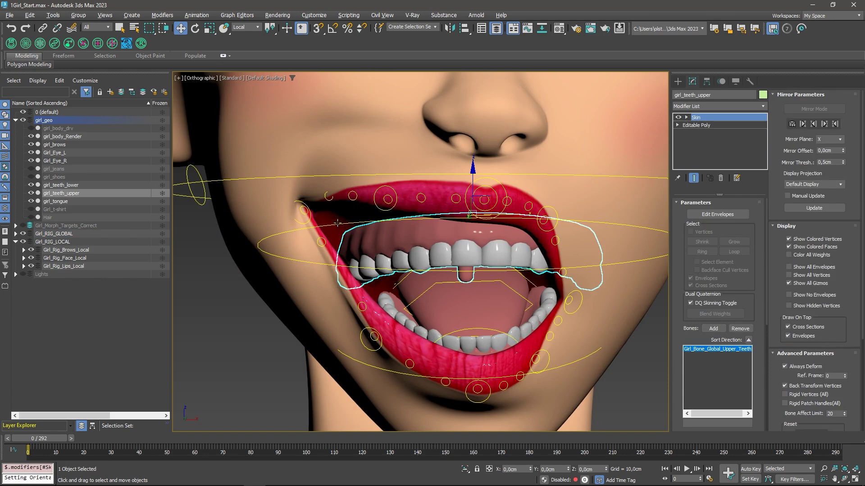
Step: Shift, tilt and widen the upper teeth to show the gum
{"action": "left_click", "coordinate": [435, 247]}
{"action": "right_click", "coordinate": [457, 243]}
{"action": "left_click", "coordinate": [468, 251]}
{"action": "scroll", "coordinate": [469, 251], "scroll_direction": "down", "scroll_amount": 3}
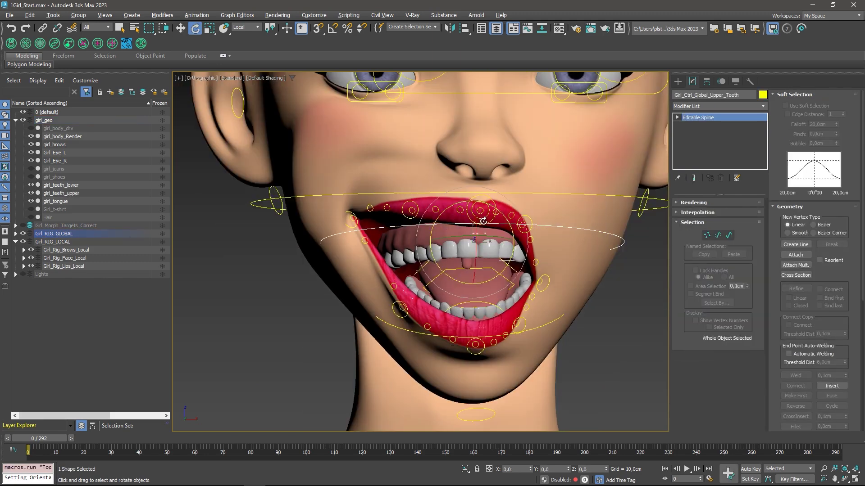
{"action": "mouse_move", "coordinate": [482, 234]}
{"action": "left_mouse_down"}
{"action": "mouse_move", "coordinate": [492, 201]}
{"action": "mouse_move", "coordinate": [521, 248]}
{"action": "left_mouse_up"}
{"action": "key", "text": "e"}
{"action": "middle_click_drag", "start_coordinate": [522, 248], "coordinate": [507, 241]}
{"action": "key", "text": "r"}
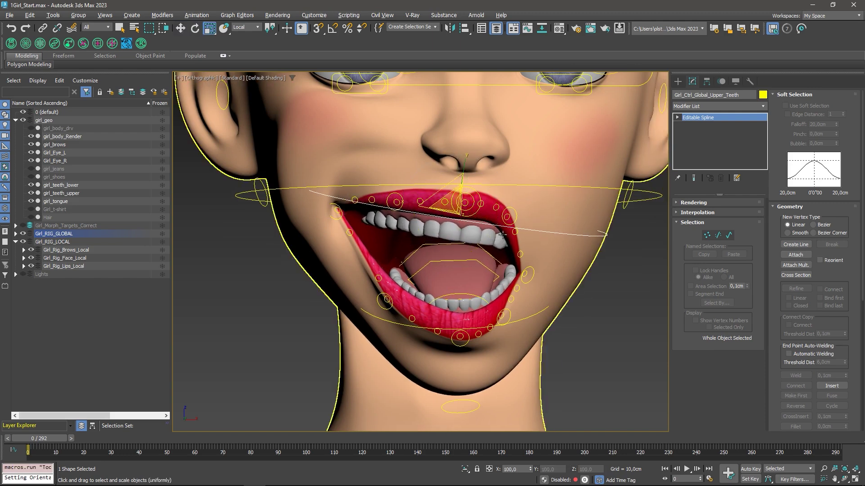
{"action": "left_click_drag", "start_coordinate": [423, 206], "coordinate": [404, 204]}
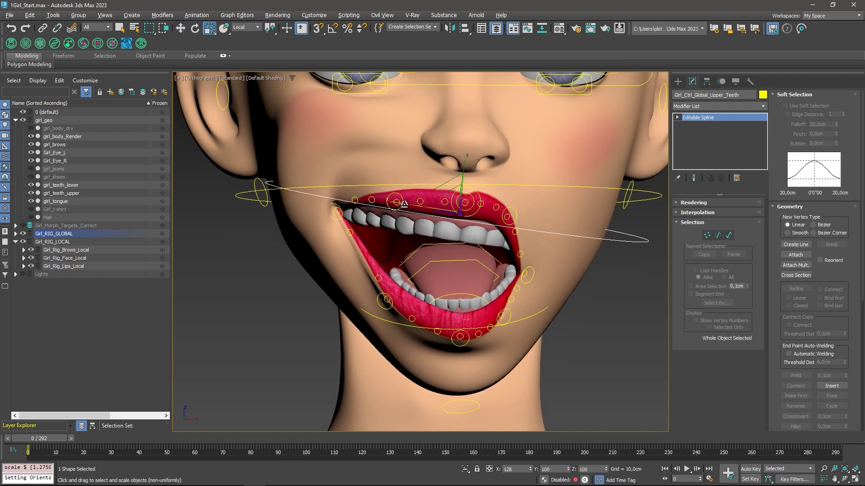
{"action": "middle_click_drag", "start_coordinate": [404, 204], "coordinate": [389, 181]}
{"action": "scroll", "coordinate": [460, 255], "scroll_direction": "down", "scroll_amount": 2}
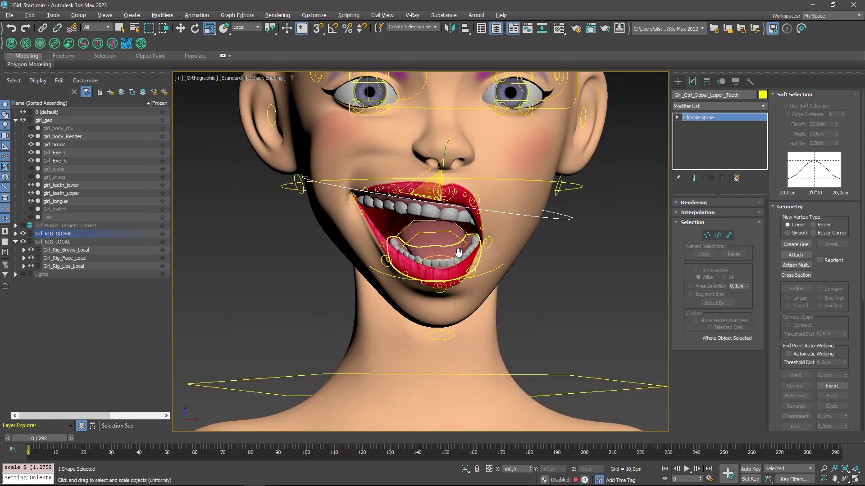
{"action": "scroll", "coordinate": [460, 255], "scroll_direction": "down", "scroll_amount": 1}
Step: Pull the left lip corner outward and up into a smile
{"action": "left_click", "coordinate": [488, 246]}
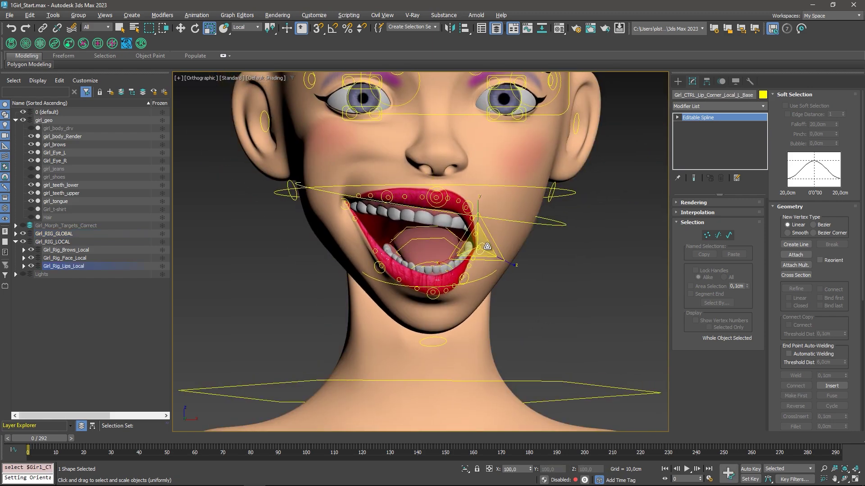
{"action": "key", "text": "w"}
{"action": "left_click_drag", "start_coordinate": [489, 246], "coordinate": [517, 238]}
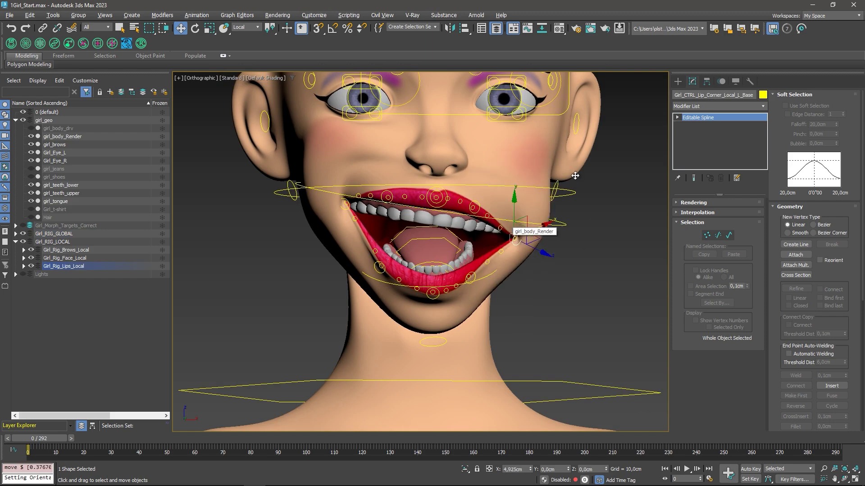
{"action": "left_click_drag", "start_coordinate": [516, 197], "coordinate": [516, 163]}
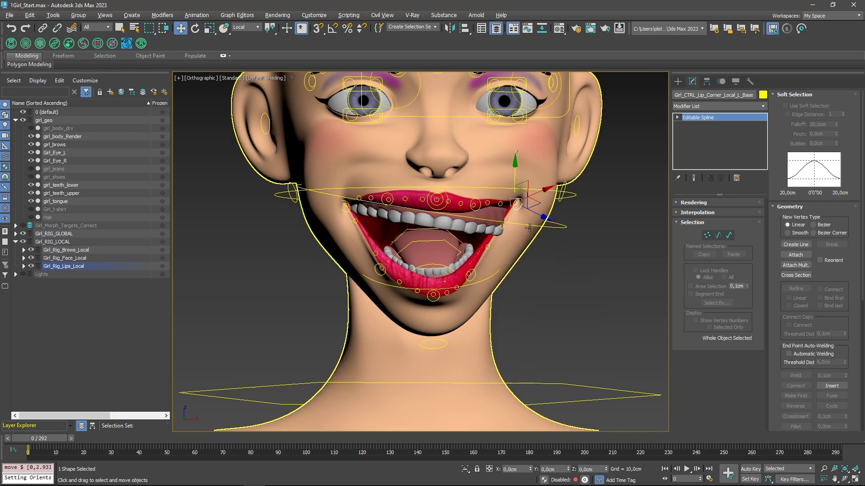
Step: Rotate the upper teeth nearly level and scale them to 96%
{"action": "left_click", "coordinate": [559, 225]}
{"action": "right_click", "coordinate": [568, 235]}
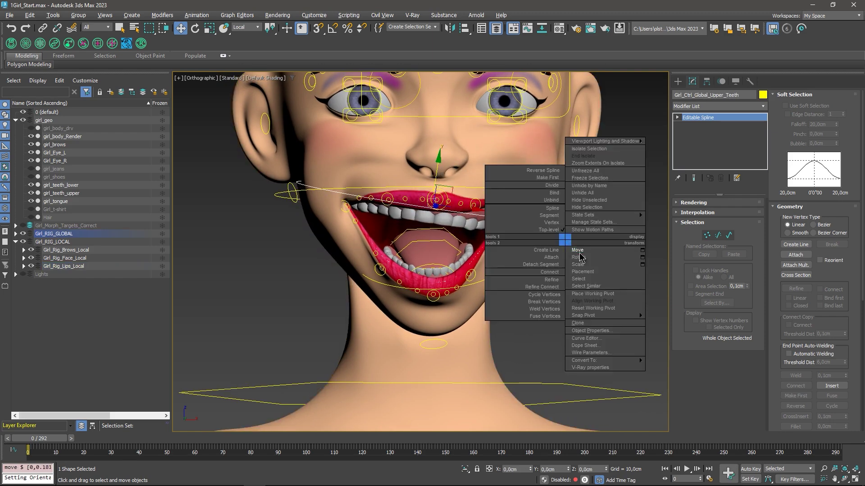
{"action": "left_click", "coordinate": [579, 258]}
{"action": "left_click_drag", "start_coordinate": [471, 187], "coordinate": [455, 181]}
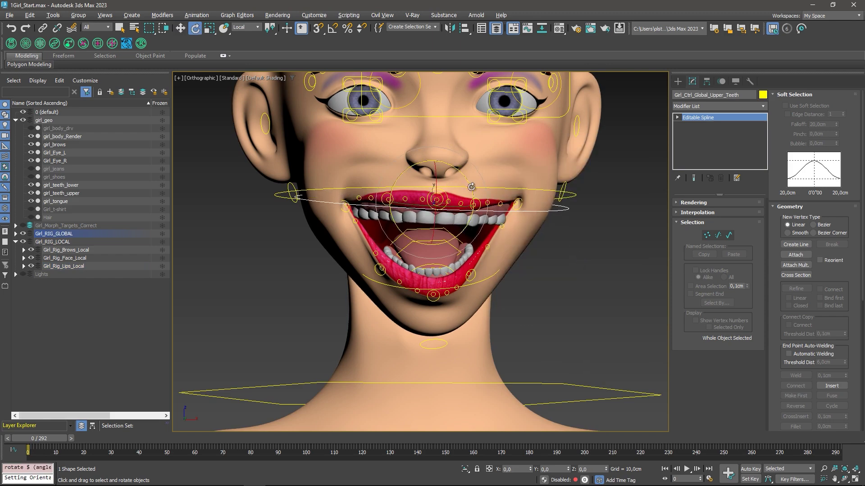
{"action": "key", "text": "r"}
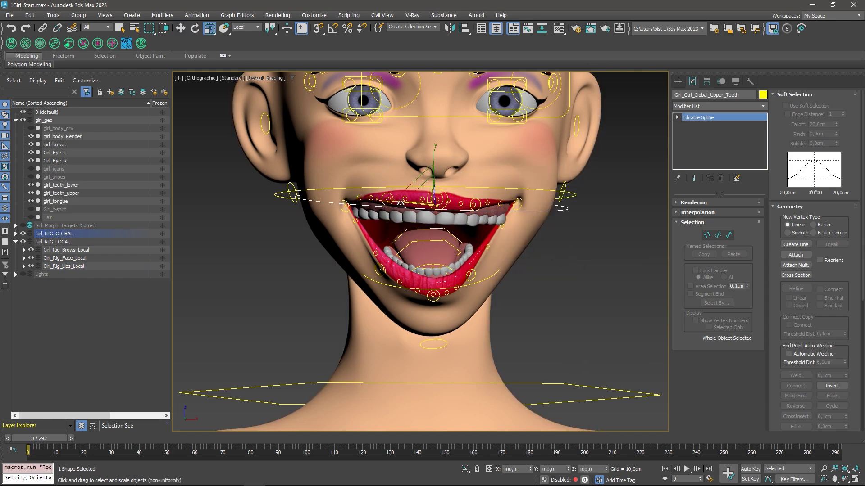
{"action": "left_click_drag", "start_coordinate": [386, 202], "coordinate": [388, 199]}
{"action": "middle_click_drag", "start_coordinate": [435, 267], "coordinate": [443, 222]}
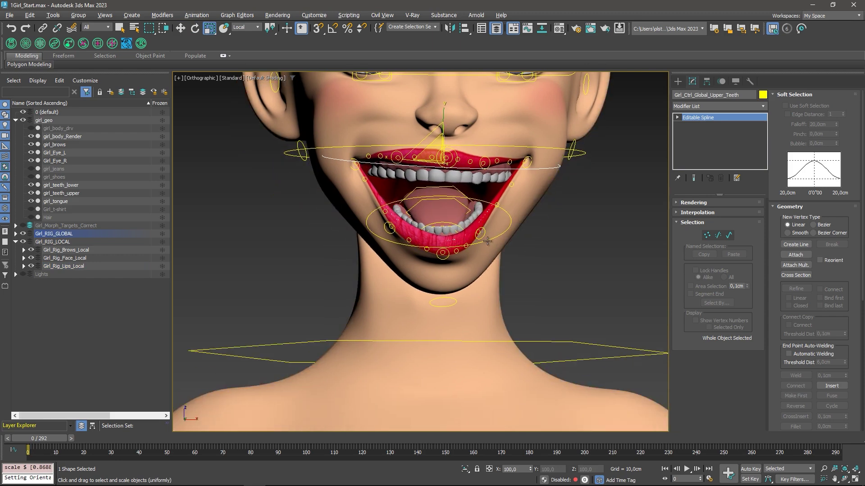
Step: Non-uniformly widen the lower teeth to 115% and tilt them
{"action": "left_click", "coordinate": [443, 222]}
{"action": "key", "text": "r"}
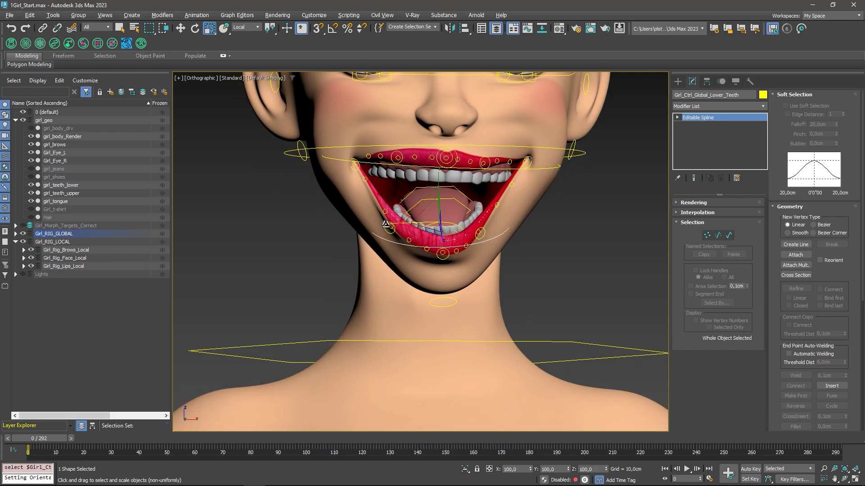
{"action": "left_click_drag", "start_coordinate": [385, 226], "coordinate": [381, 224]}
{"action": "key", "text": "e"}
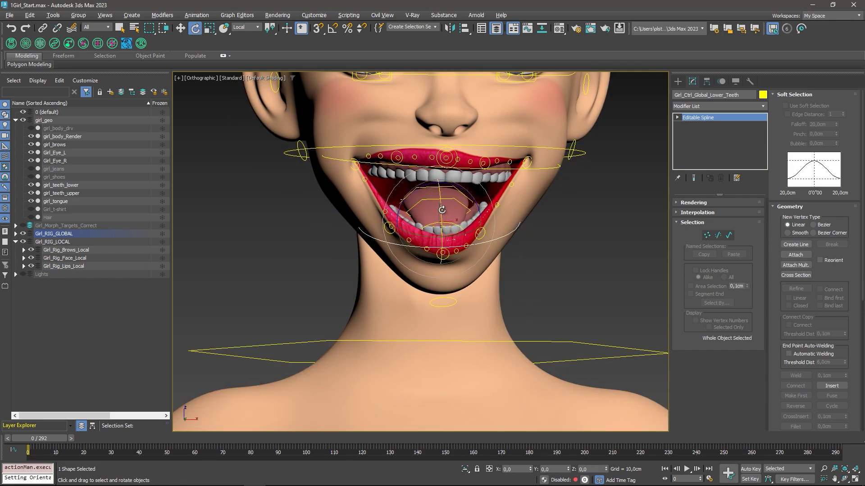
{"action": "middle_click_drag", "start_coordinate": [460, 227], "coordinate": [458, 221]}
{"action": "scroll", "coordinate": [433, 211], "scroll_direction": "down", "scroll_amount": 3}
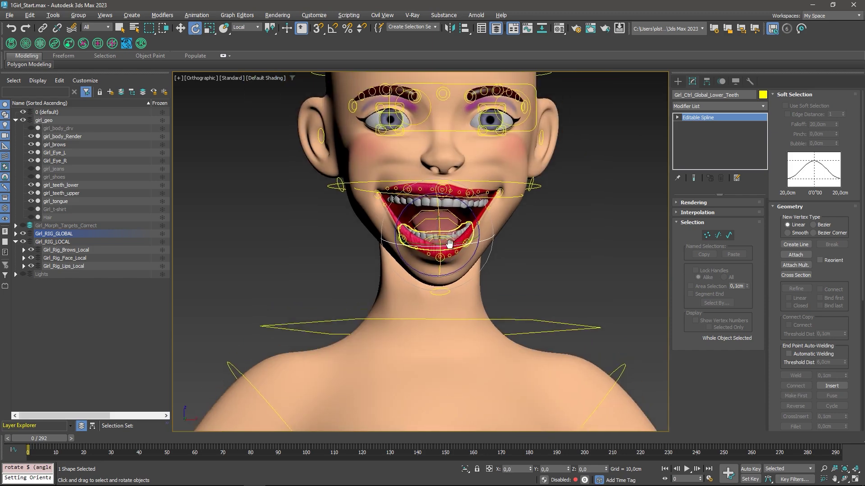
{"action": "scroll", "coordinate": [414, 205], "scroll_direction": "down", "scroll_amount": 2}
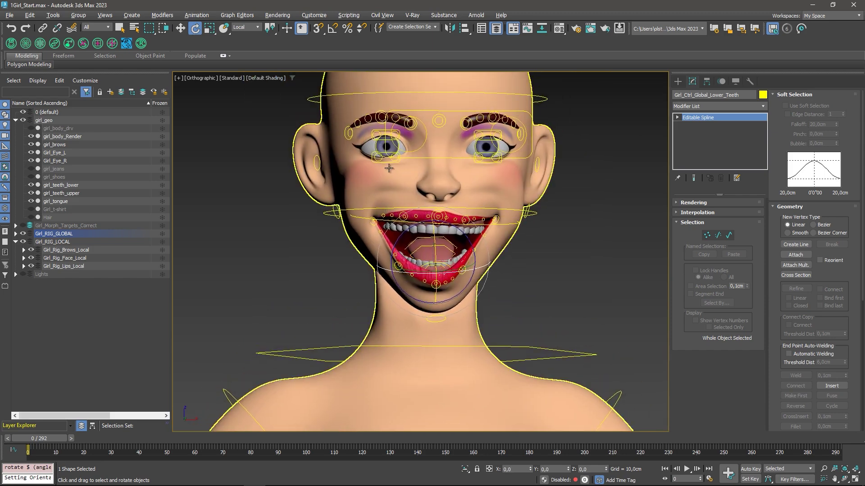
{"action": "middle_click_drag", "start_coordinate": [389, 168], "coordinate": [385, 176]}
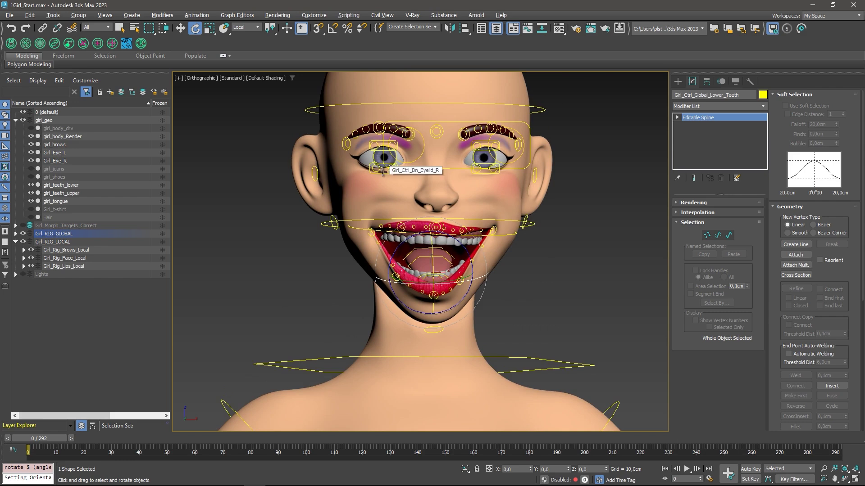
Step: Nudge the right lower eyelid control up slightly
{"action": "left_click", "coordinate": [383, 171]}
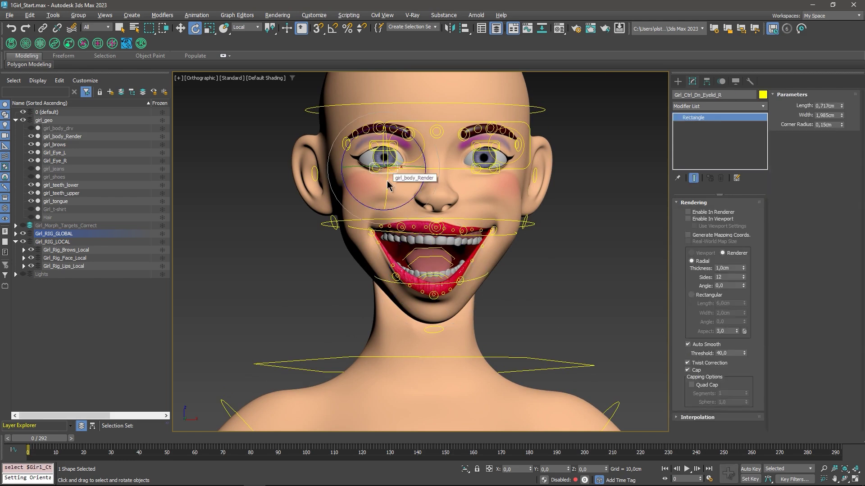
{"action": "right_click", "coordinate": [386, 185]}
{"action": "left_click", "coordinate": [396, 189]}
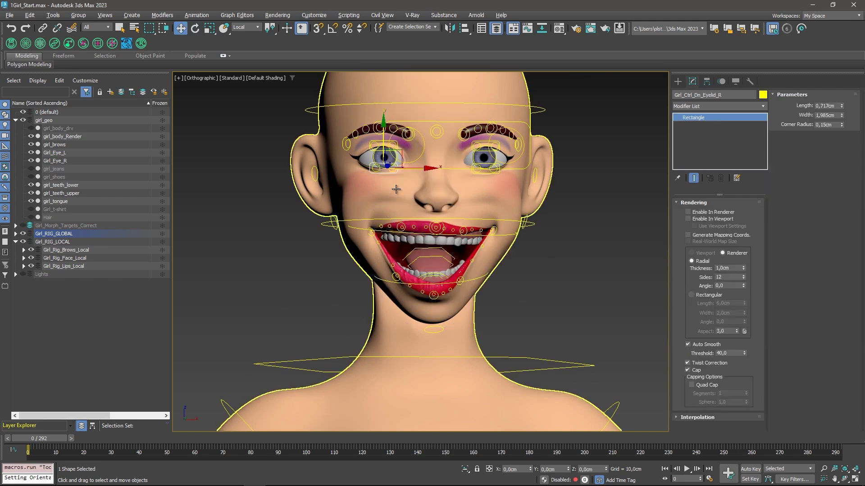
{"action": "middle_click_drag", "start_coordinate": [384, 158], "coordinate": [369, 177]}
{"action": "scroll", "coordinate": [369, 177], "scroll_direction": "up", "scroll_amount": 3}
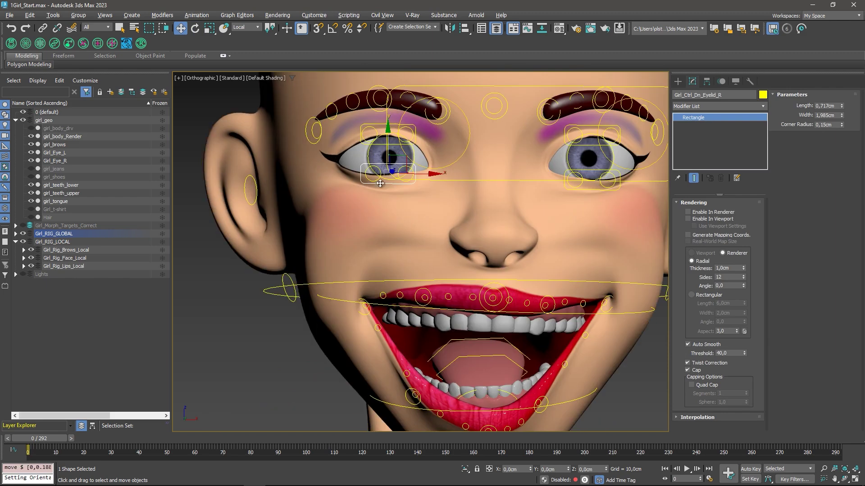
{"action": "left_click_drag", "start_coordinate": [371, 180], "coordinate": [371, 144]}
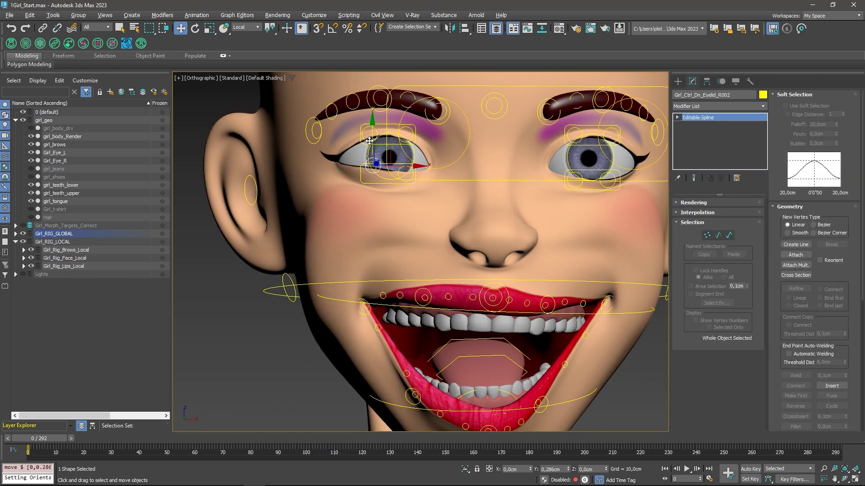
{"action": "middle_click_drag", "start_coordinate": [371, 144], "coordinate": [334, 126]}
Step: Raise the left lower eyelid spline control by 0.205cm
{"action": "left_click", "coordinate": [575, 156]}
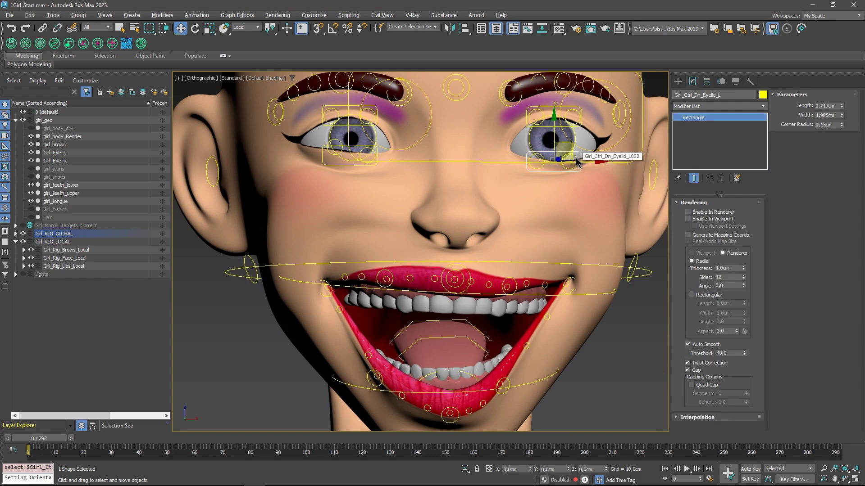
{"action": "left_click", "coordinate": [574, 153]}
{"action": "left_click_drag", "start_coordinate": [569, 135], "coordinate": [566, 129]}
{"action": "scroll", "coordinate": [566, 129], "scroll_direction": "down", "scroll_amount": 2}
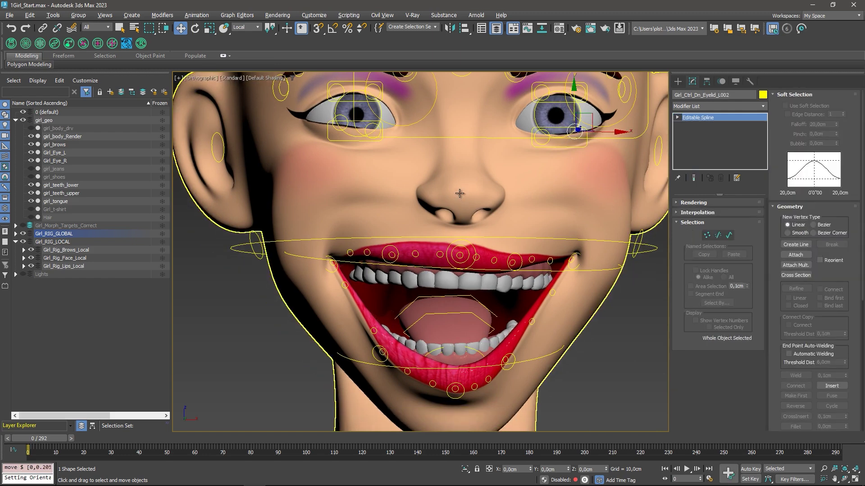
{"action": "scroll", "coordinate": [518, 158], "scroll_direction": "down", "scroll_amount": 3}
{"action": "scroll", "coordinate": [476, 191], "scroll_direction": "up", "scroll_amount": 2}
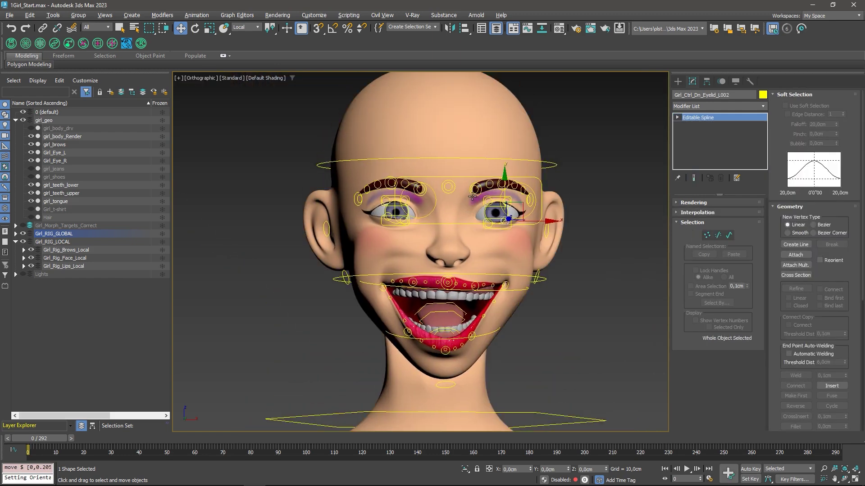
Step: Raise the brows with both brow base controls
{"action": "left_click", "coordinate": [451, 177]}
{"action": "left_click_drag", "start_coordinate": [476, 162], "coordinate": [469, 144]}
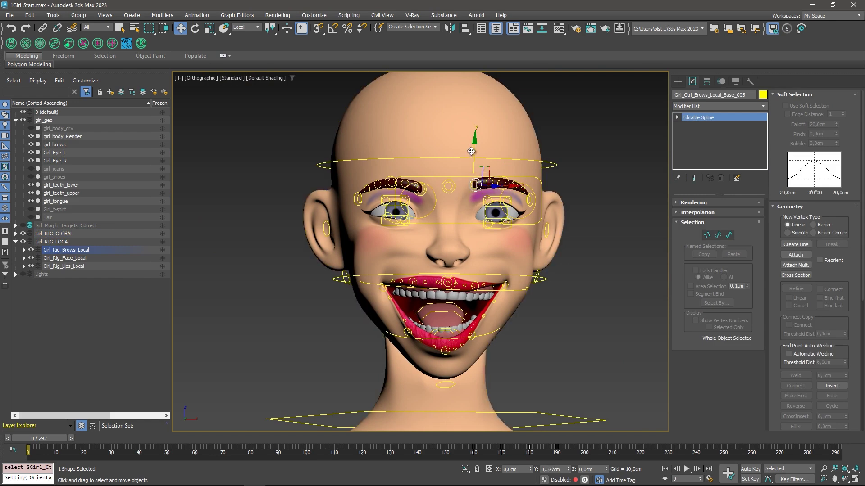
{"action": "left_click", "coordinate": [427, 194]}
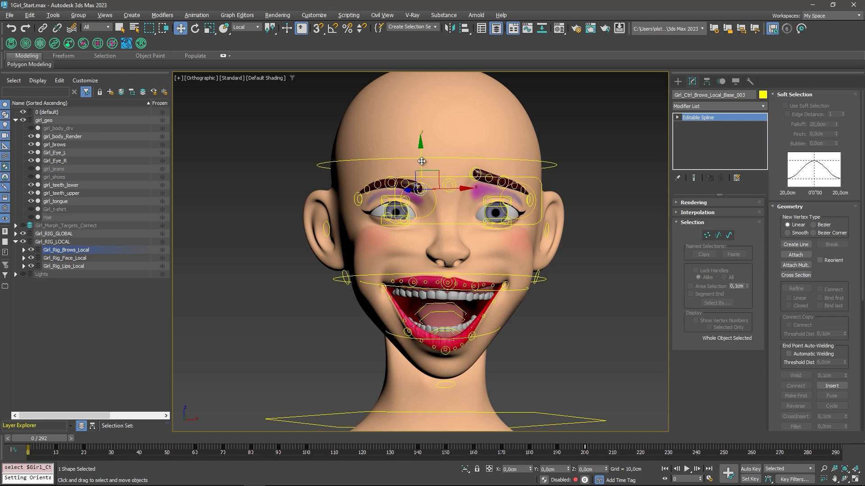
{"action": "left_click_drag", "start_coordinate": [422, 161], "coordinate": [422, 144]}
{"action": "middle_click_drag", "start_coordinate": [419, 184], "coordinate": [398, 177]}
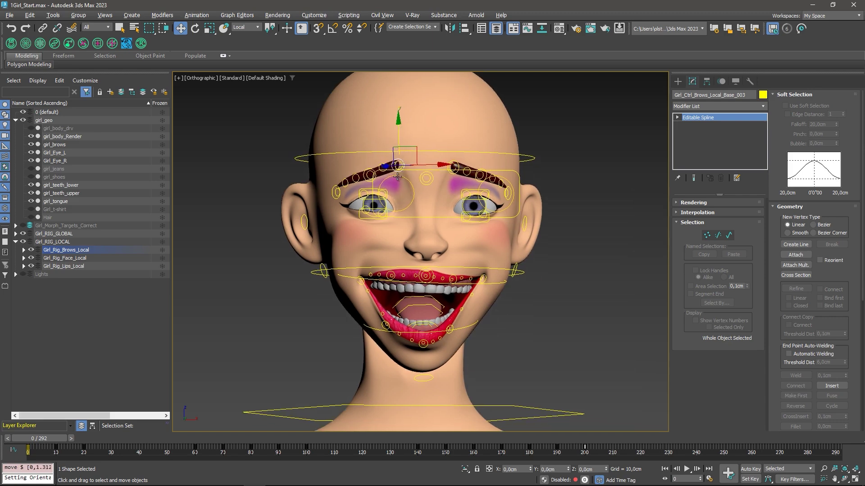
{"action": "scroll", "coordinate": [397, 177], "scroll_direction": "up", "scroll_amount": 5}
Step: Lower the left and right brow wrap controls slightly
{"action": "left_click", "coordinate": [364, 151]}
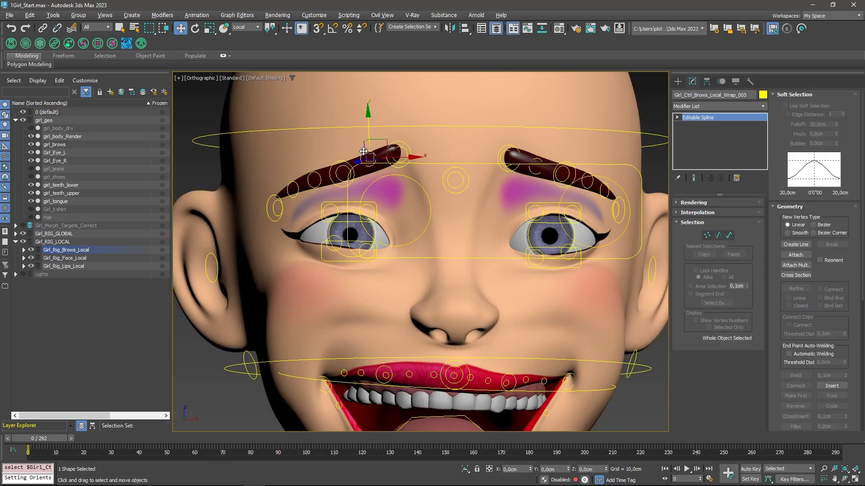
{"action": "left_click_drag", "start_coordinate": [370, 131], "coordinate": [370, 139]}
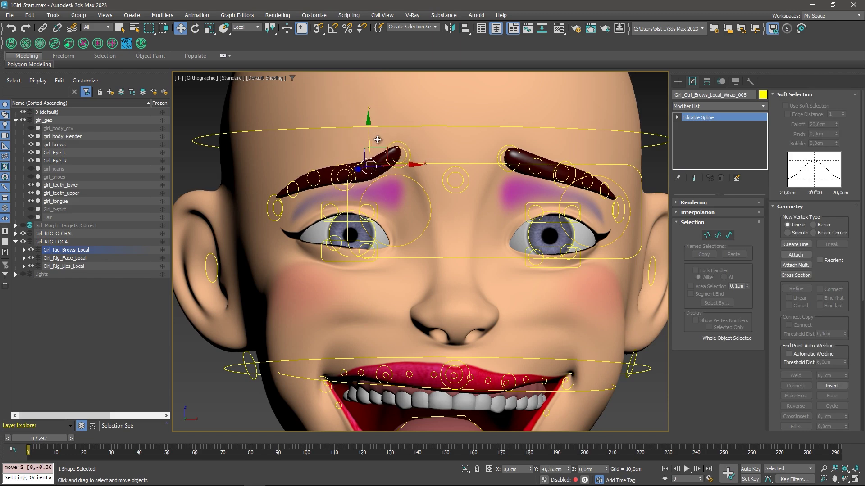
{"action": "left_click", "coordinate": [539, 155]}
{"action": "left_click_drag", "start_coordinate": [537, 131], "coordinate": [537, 135]}
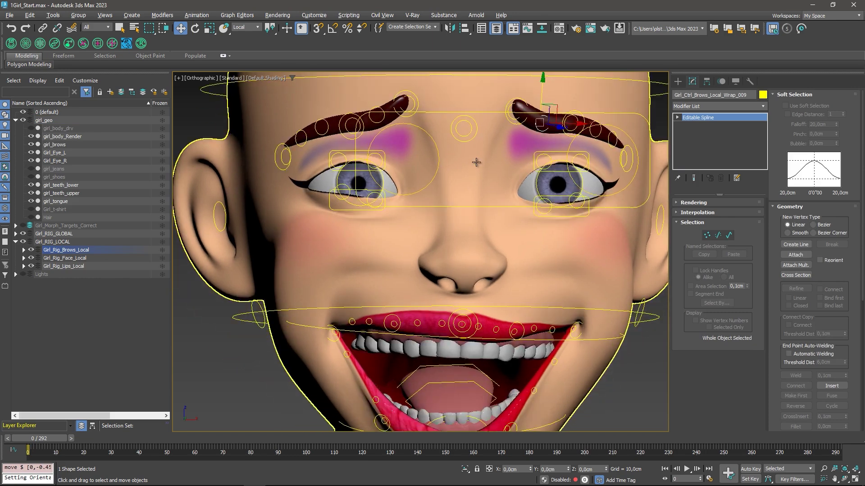
{"action": "scroll", "coordinate": [471, 226], "scroll_direction": "down", "scroll_amount": 6}
{"action": "middle_click_drag", "start_coordinate": [471, 226], "coordinate": [449, 216]}
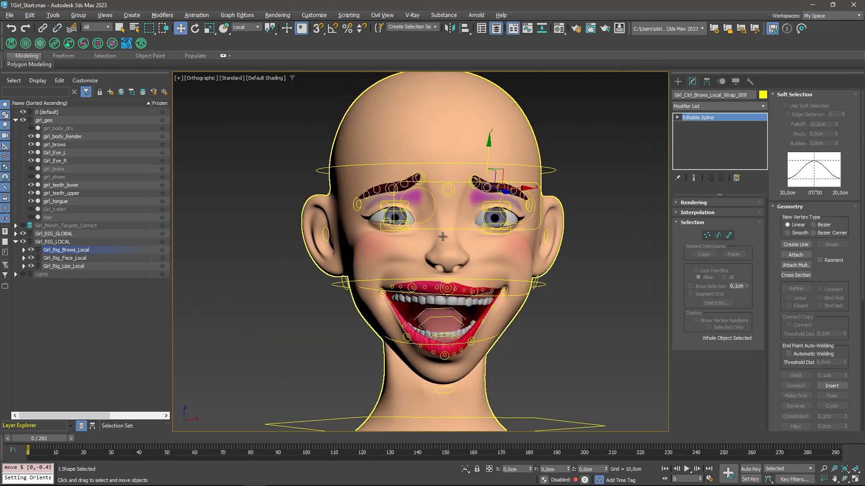
Step: Scale the Girl_Ctrl_Ear_Local_R control to about 136% to enlarge the right ear
{"action": "left_click", "coordinate": [326, 231]}
{"action": "right_click", "coordinate": [347, 252]}
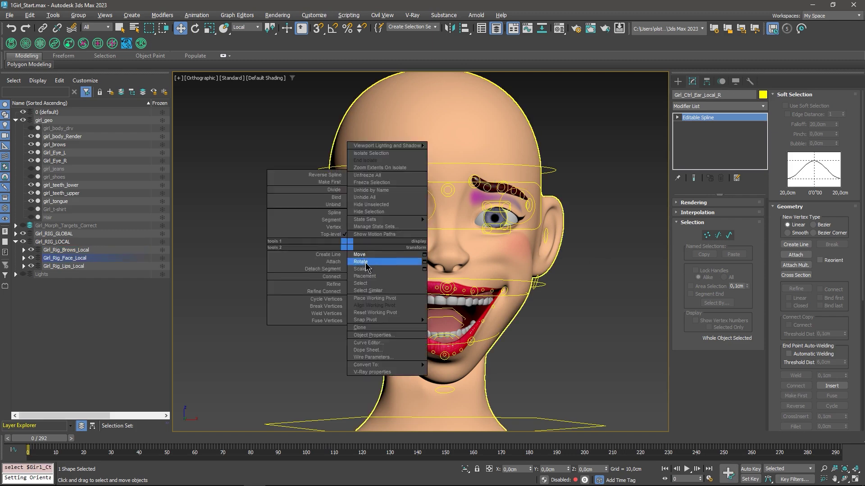
{"action": "left_click", "coordinate": [378, 261]}
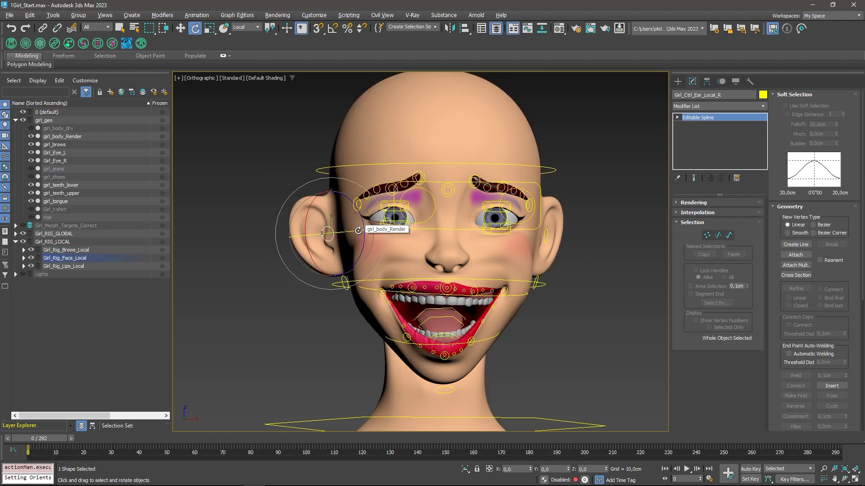
{"action": "key", "text": "r"}
{"action": "left_click_drag", "start_coordinate": [332, 243], "coordinate": [330, 228]}
{"action": "key", "text": "ctrl+z"}
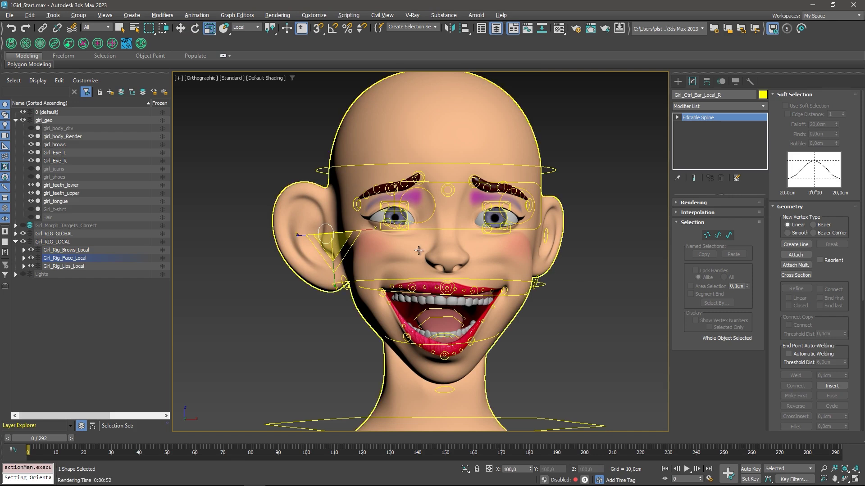
{"action": "middle_click_drag", "start_coordinate": [415, 256], "coordinate": [404, 258]}
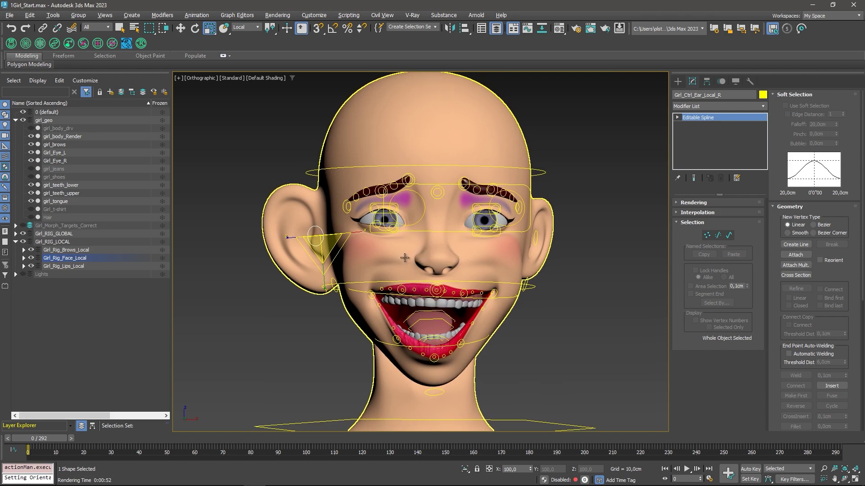